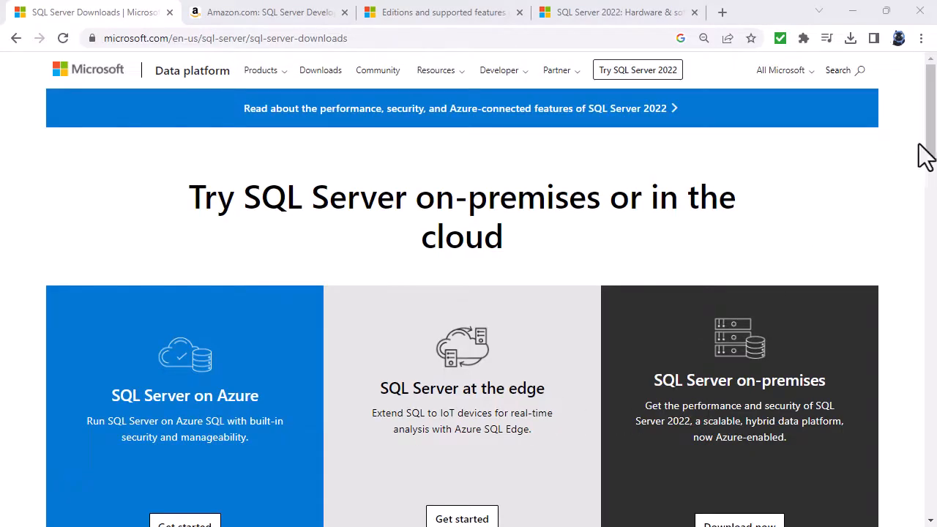
Download the free SQL Server 2022 Developer edition installer from the downloads page.
drag(930, 142, 927, 248)
drag(432, 134, 678, 139)
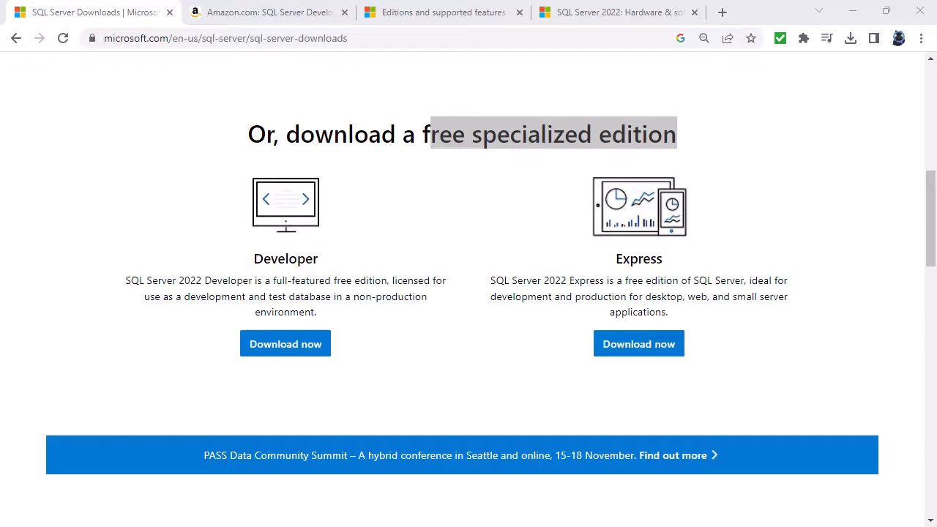
click(284, 348)
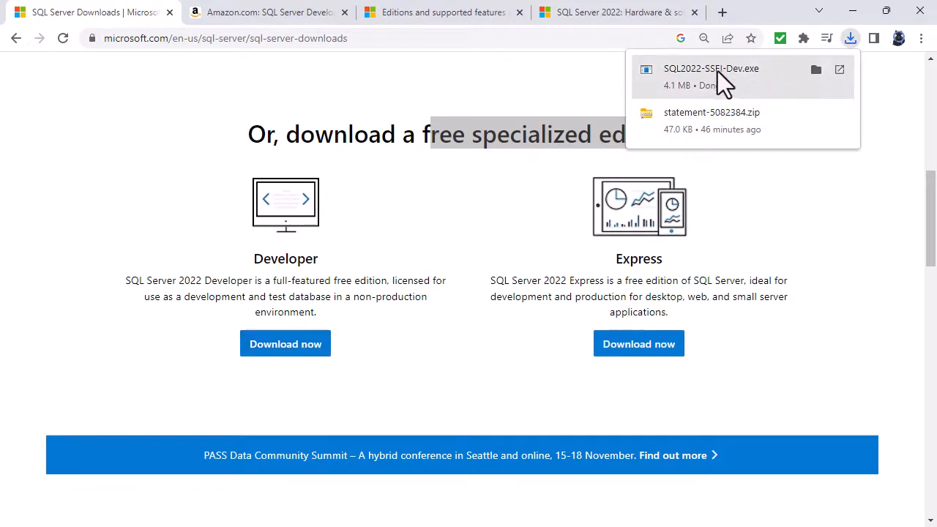
Open the downloaded SQL2022-SSEI-Dev.exe from the Downloads folder to launch the installer, and dismiss the antivirus notice.
click(813, 75)
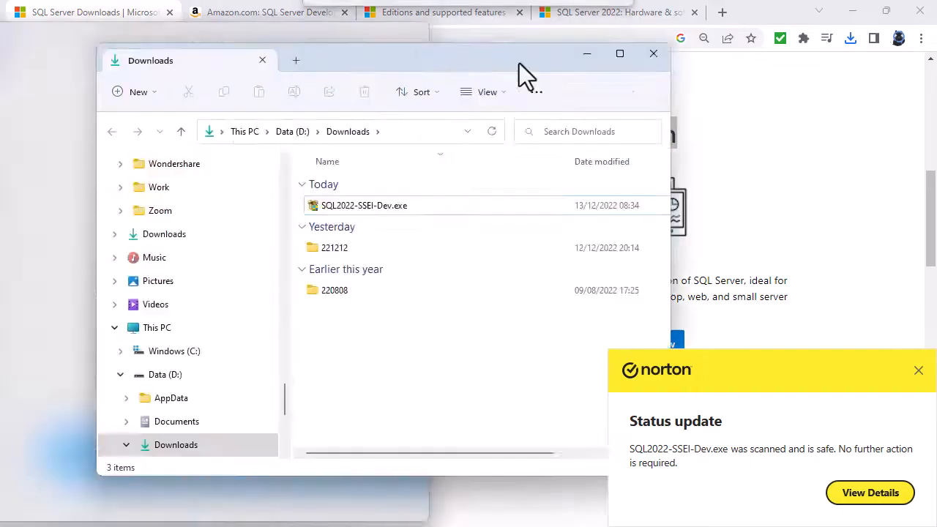
drag(522, 78, 620, 108)
double_click(494, 253)
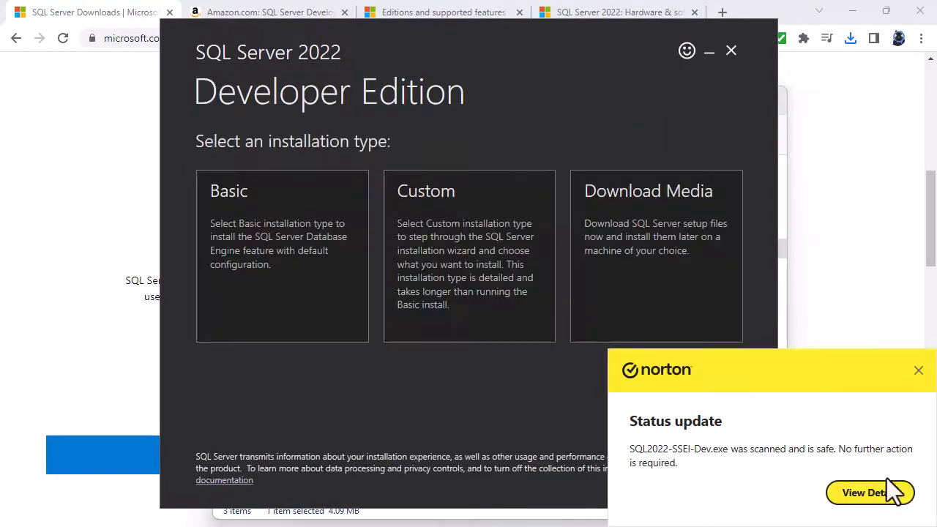
click(919, 369)
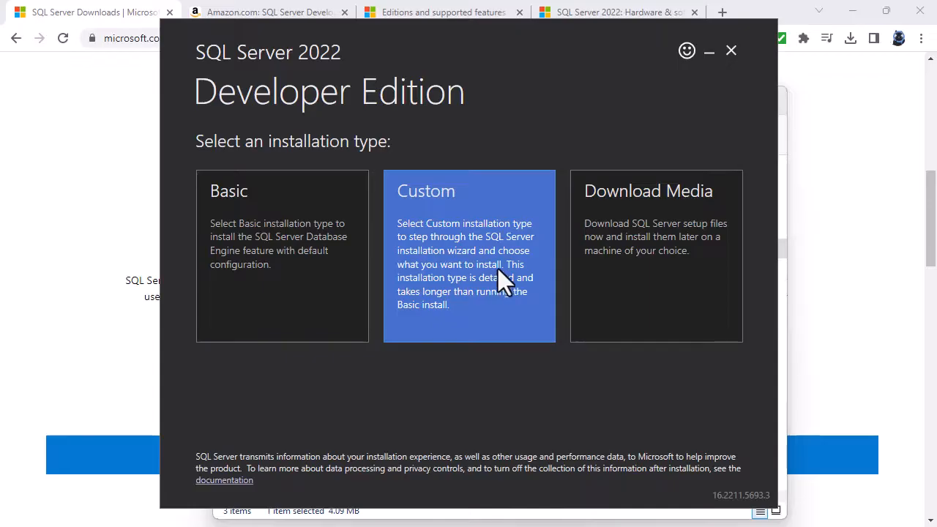
Choose the Custom installation type and start installing with the media location C:\SQL2022.
click(501, 265)
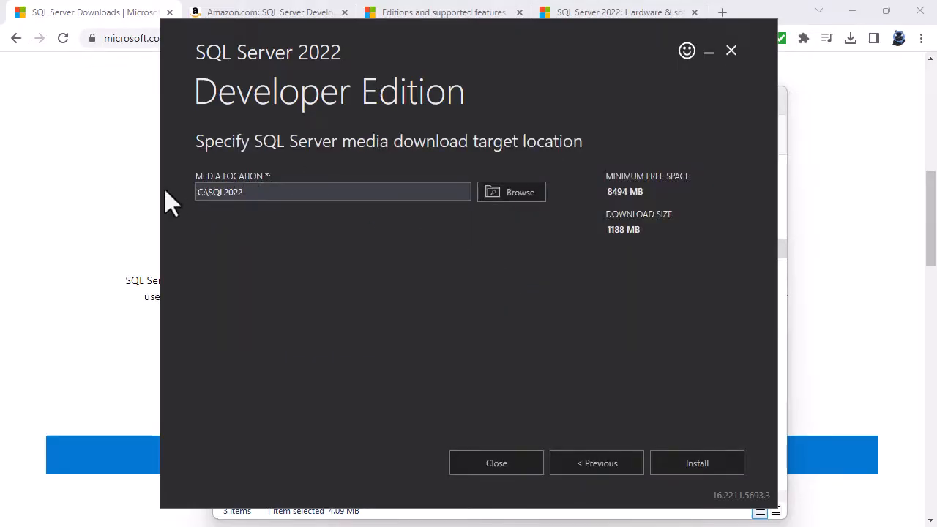
drag(208, 191, 244, 192)
click(260, 190)
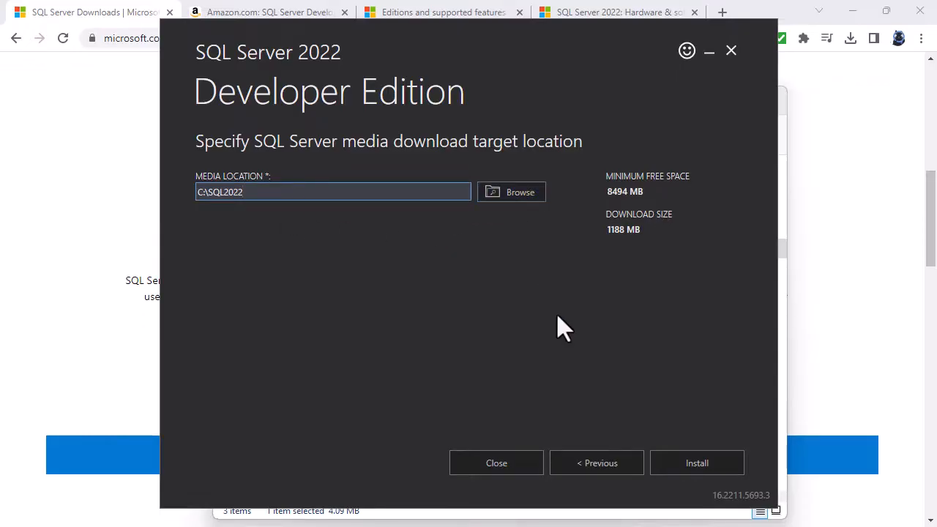
click(714, 469)
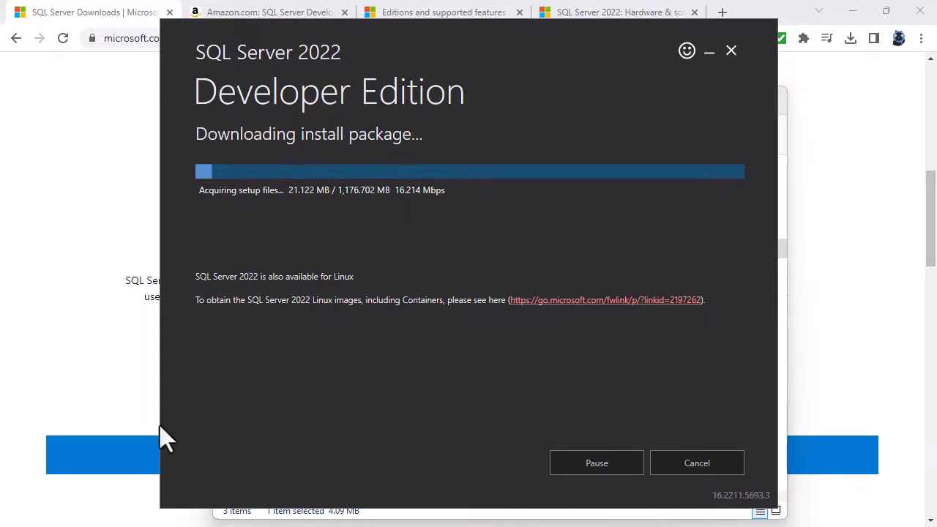
Review the SQL Server on Azure, at the edge, on-premises and free specialized edition options on the downloads page.
click(912, 236)
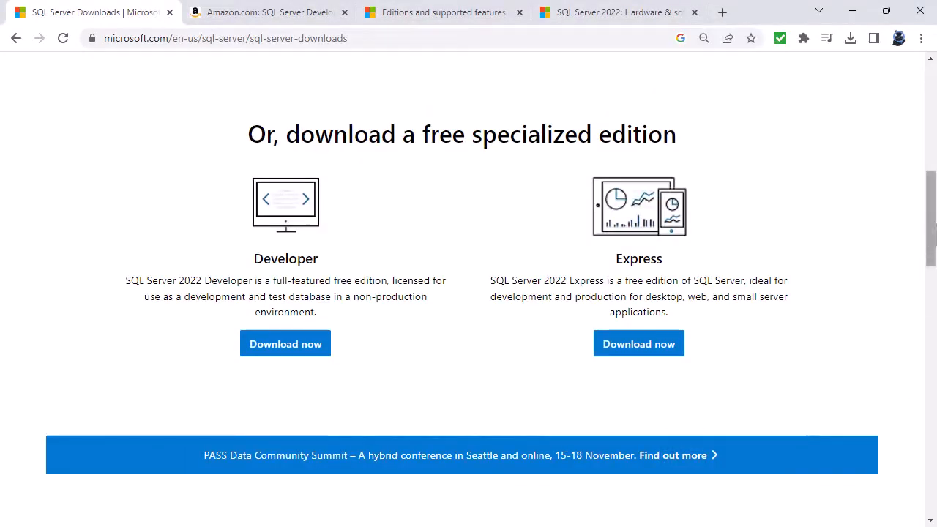
drag(933, 233, 930, 142)
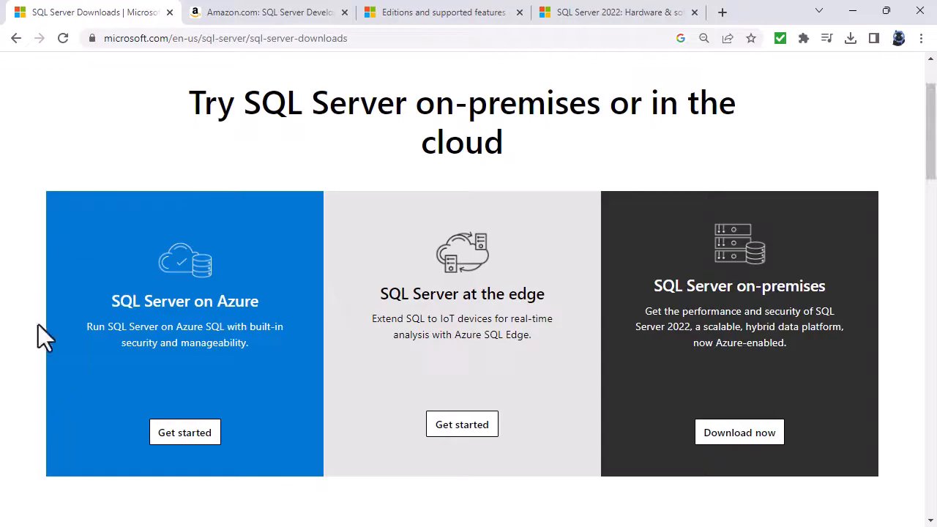
drag(111, 300, 262, 297)
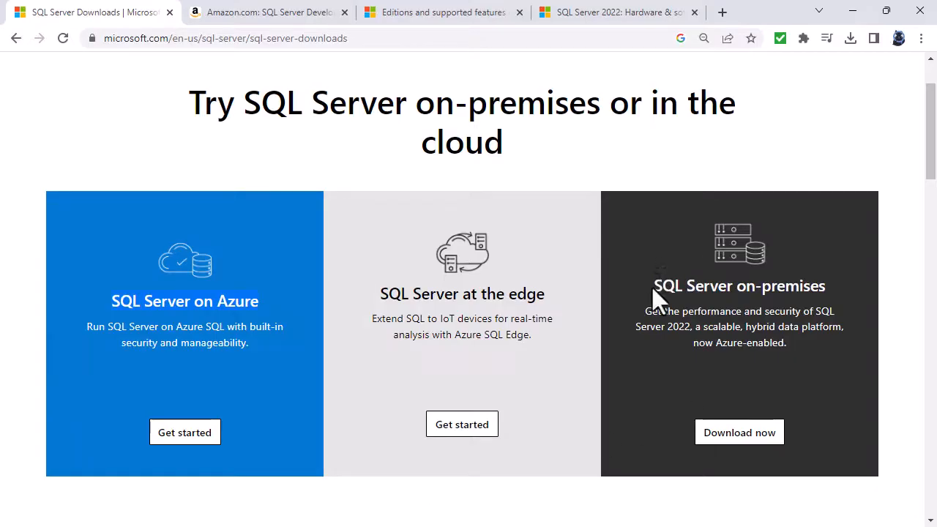
drag(653, 288, 834, 287)
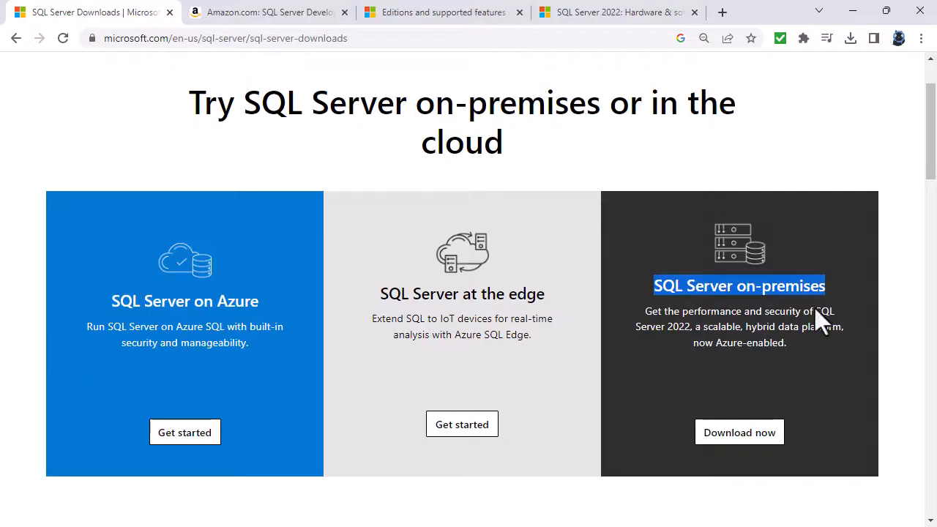
scroll(799, 413, down, 5)
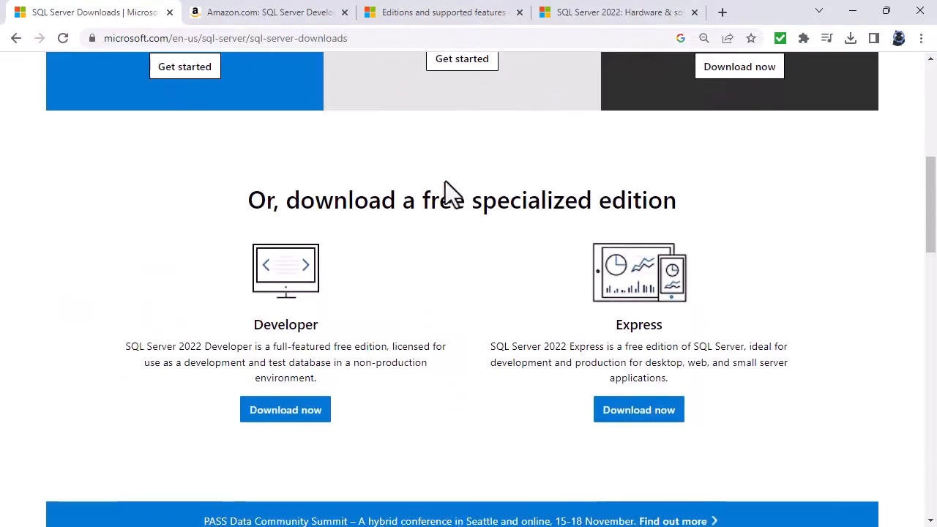
drag(422, 201, 677, 201)
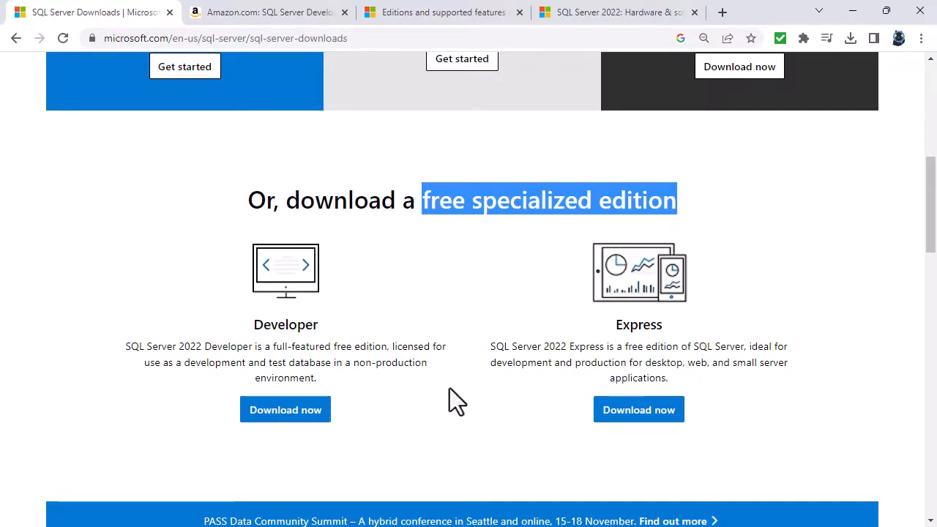
click(35, 378)
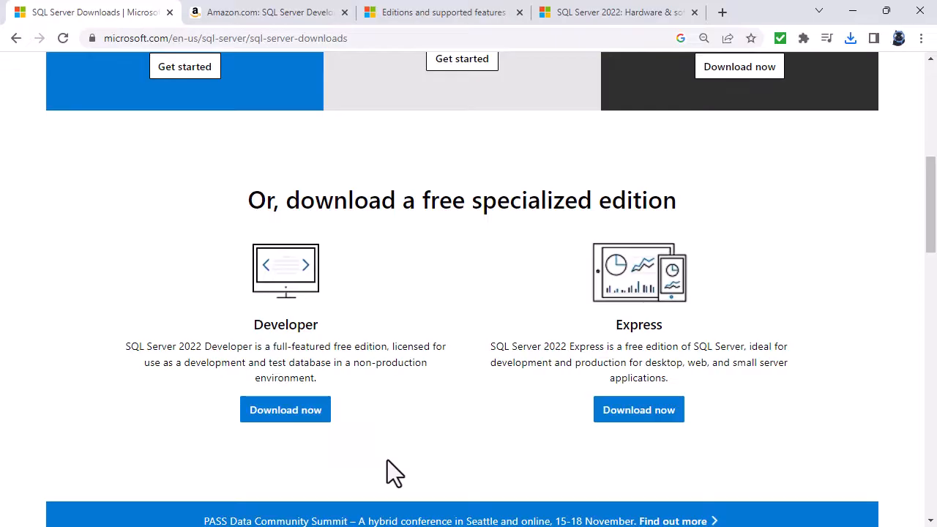
Switch to the editions documentation tab and read the Enterprise, Standard and Web edition descriptions.
click(446, 14)
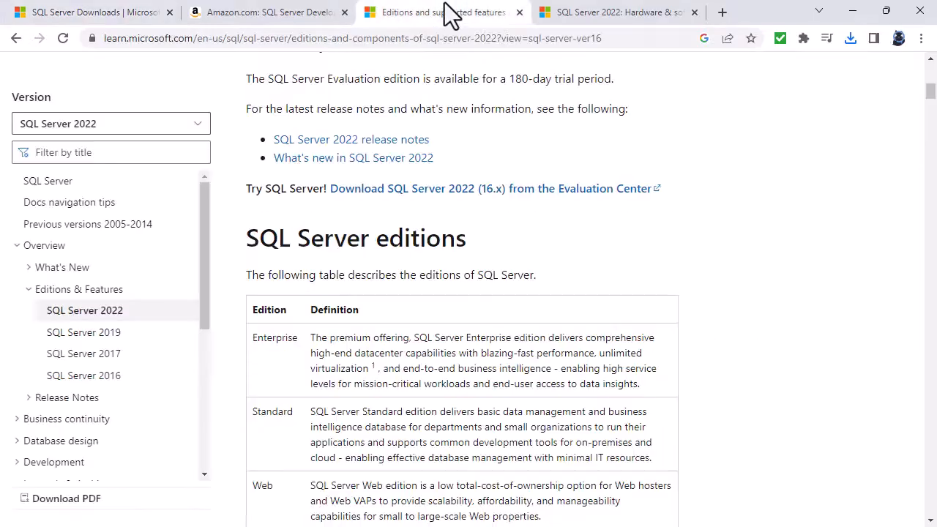
drag(259, 338, 296, 412)
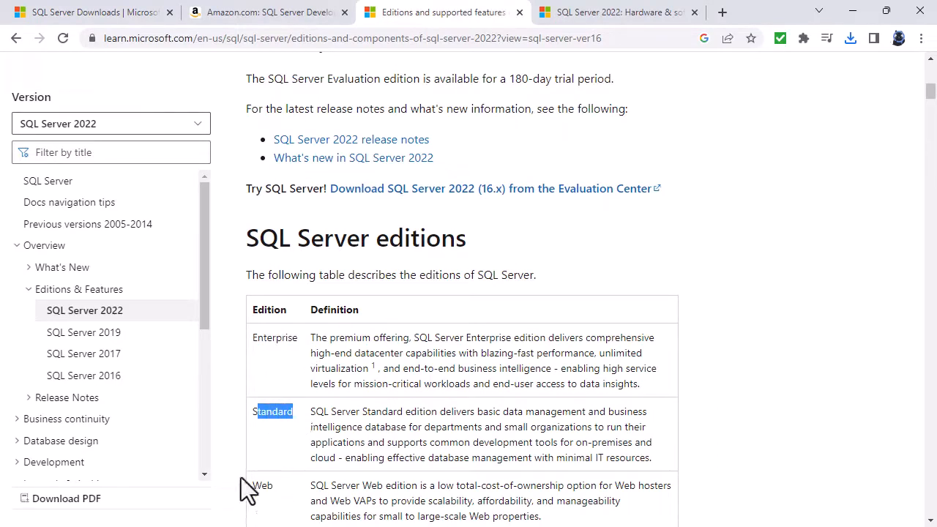
drag(252, 485, 267, 484)
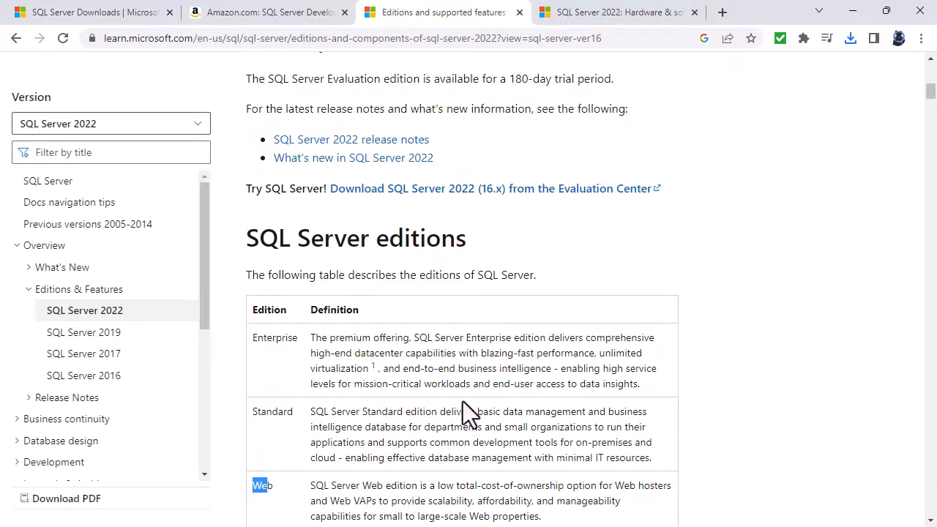
scroll(464, 400, down, 2)
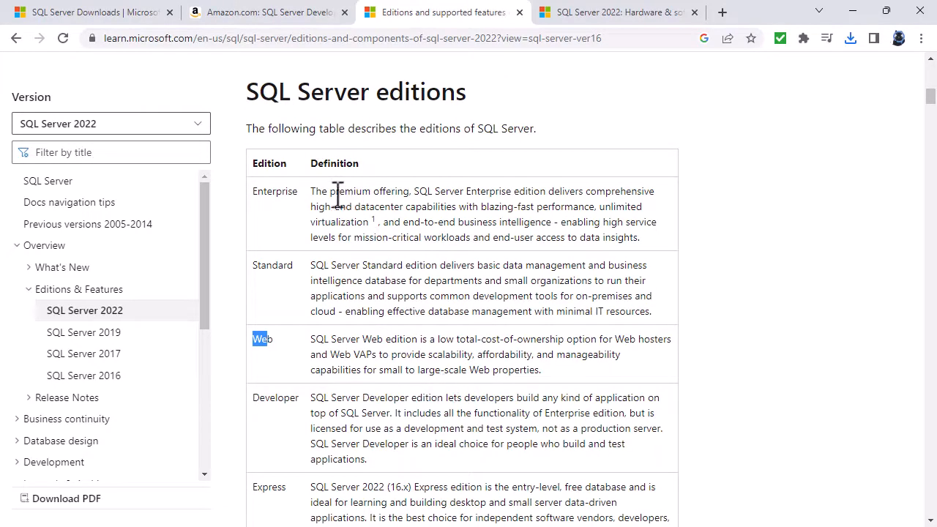
drag(330, 193, 459, 207)
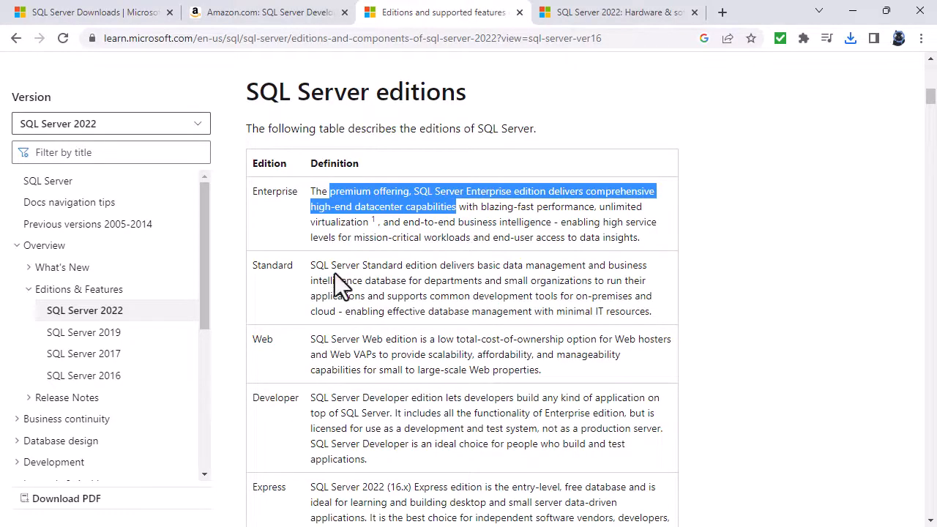
drag(454, 266, 600, 267)
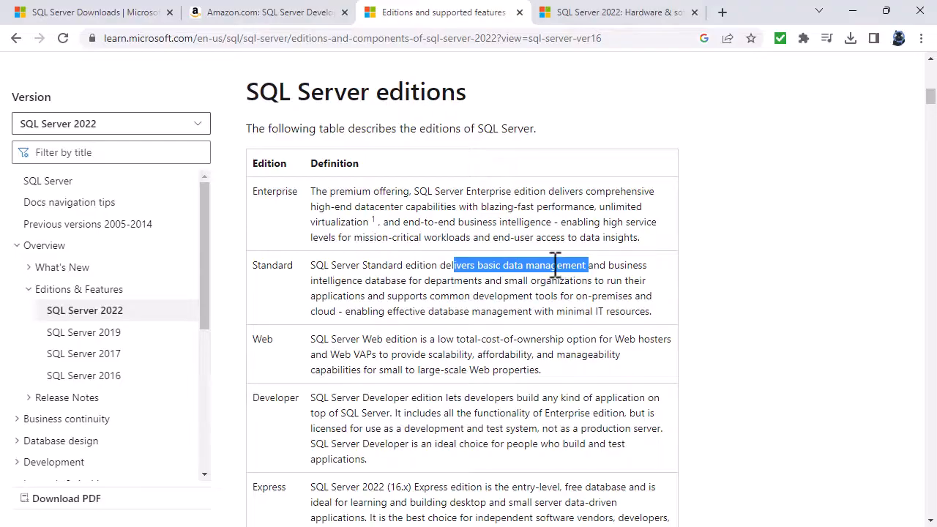
Read the Developer and Express edition descriptions in the SQL Server editions table.
drag(431, 414, 627, 414)
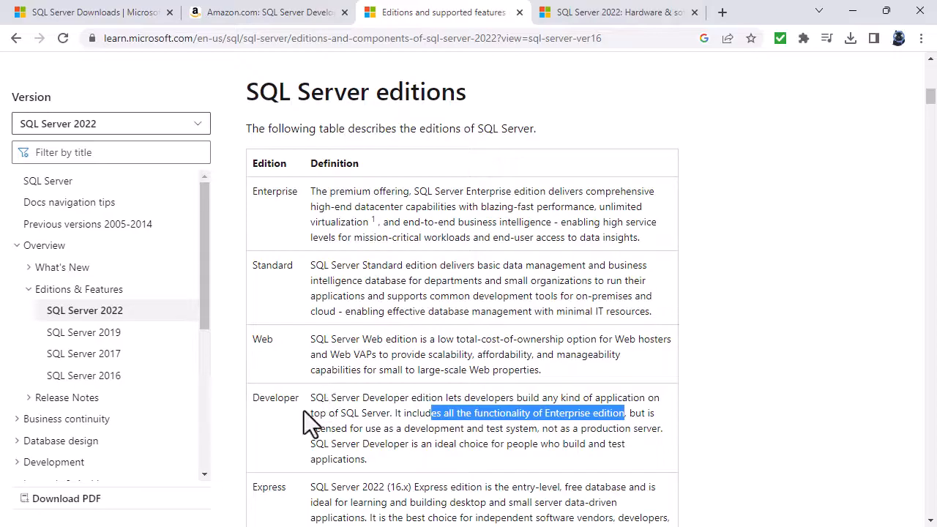
drag(548, 428, 667, 428)
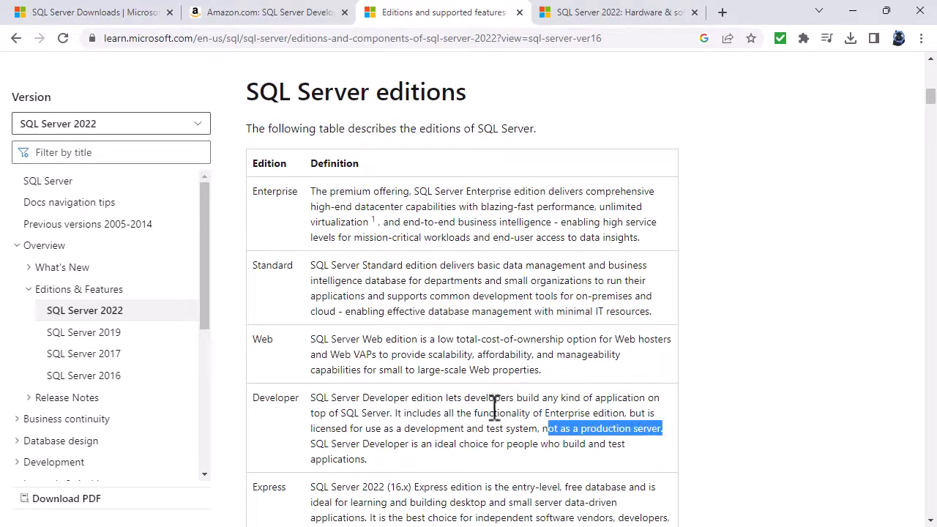
drag(403, 430, 545, 430)
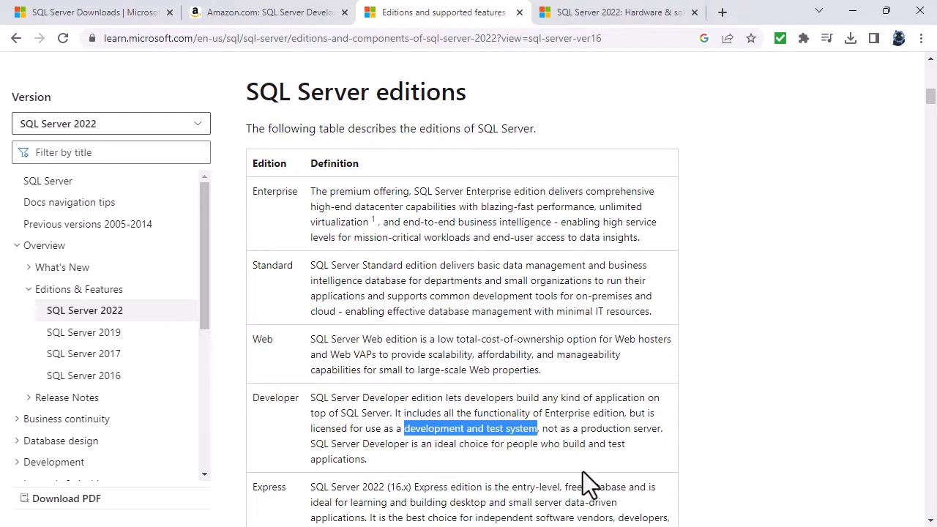
scroll(570, 410, down, 2)
scroll(569, 410, down, 1)
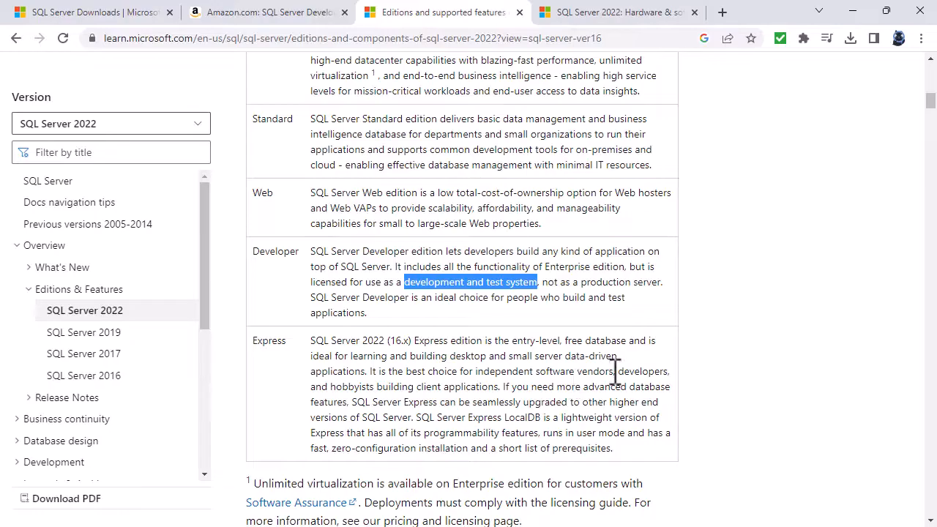
drag(623, 371, 499, 389)
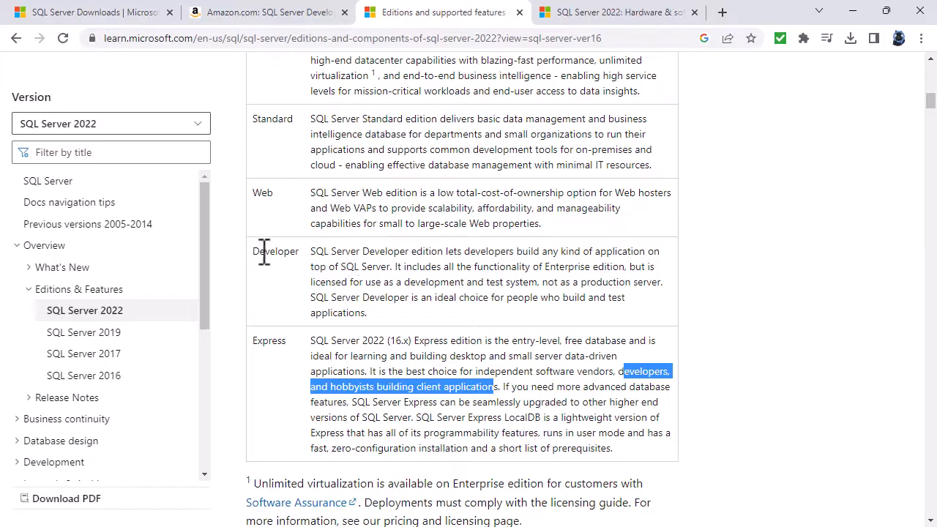
drag(258, 251, 411, 313)
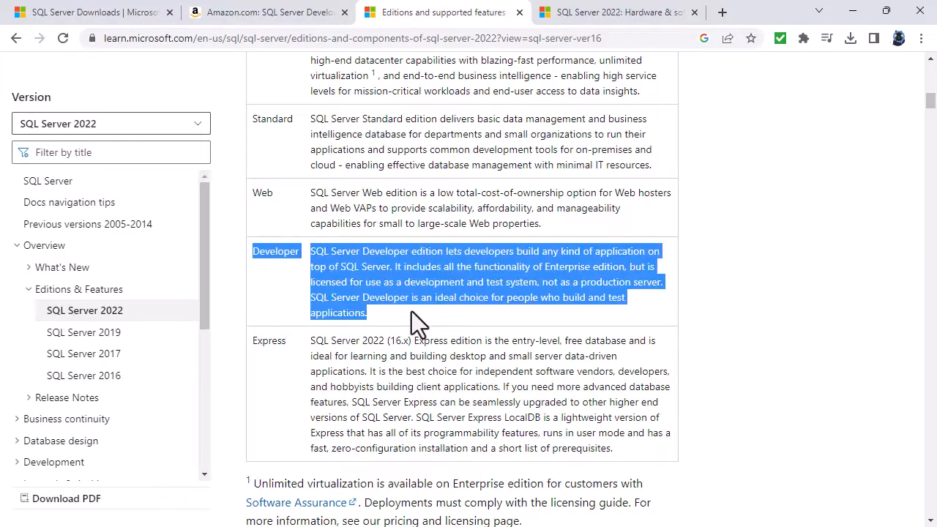
Open the SQL Server 2022 hardware requirements article and review its storage, memory and processor speed requirements.
click(286, 13)
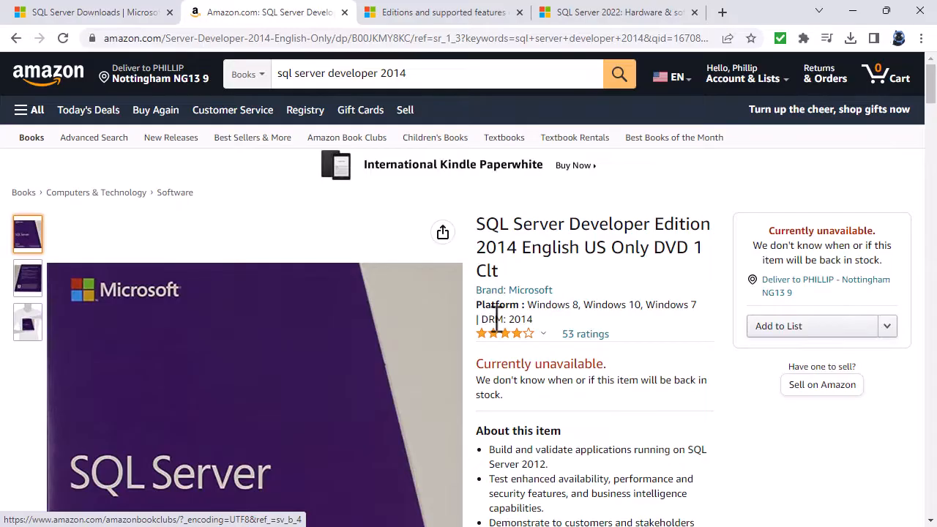
click(645, 22)
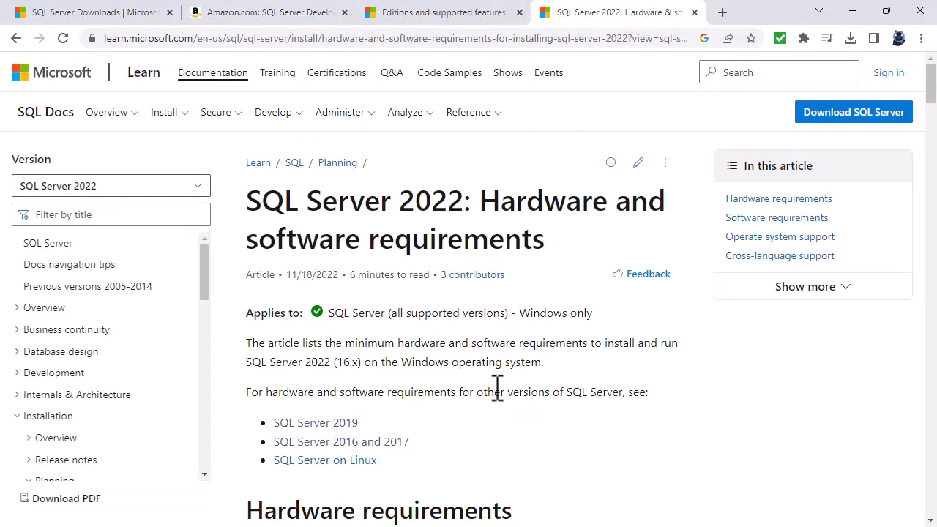
scroll(494, 394, down, 3)
scroll(493, 398, down, 1)
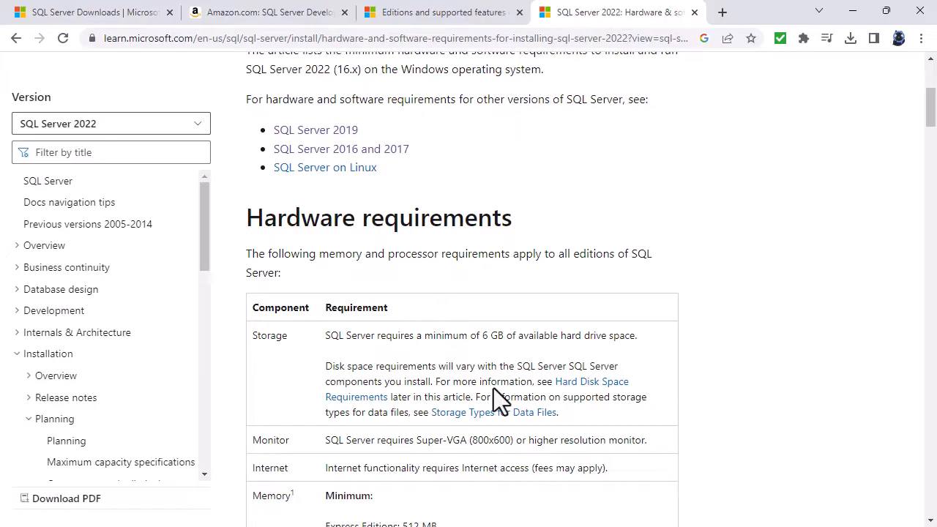
scroll(493, 395, down, 1)
drag(426, 262, 636, 262)
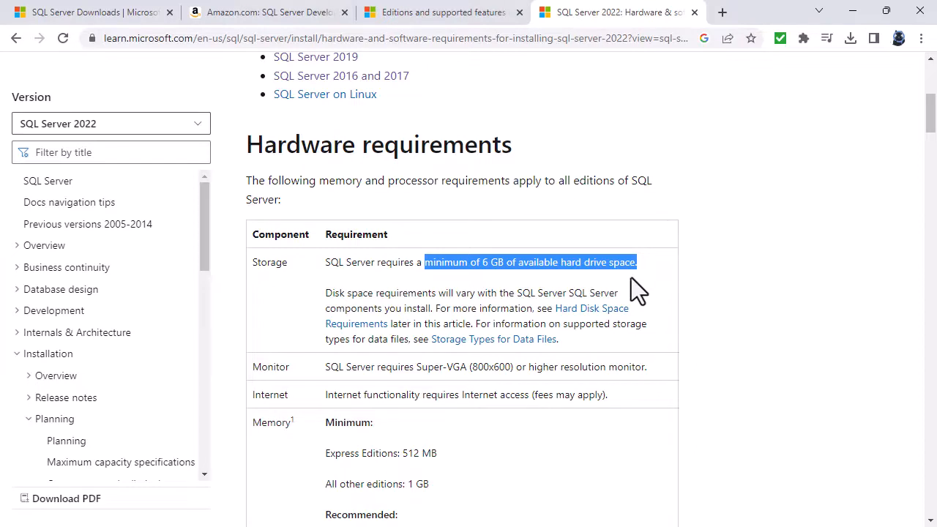
drag(392, 482, 443, 502)
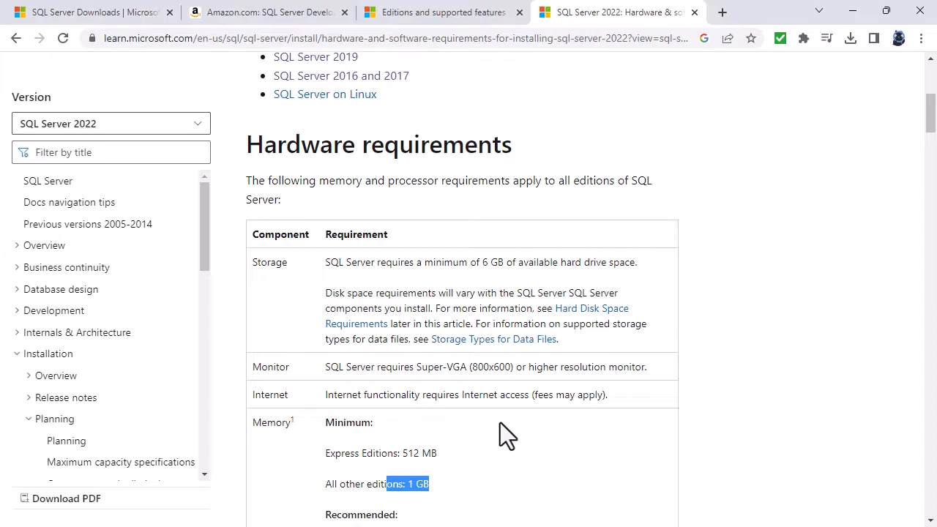
scroll(503, 418, down, 2)
scroll(511, 421, down, 1)
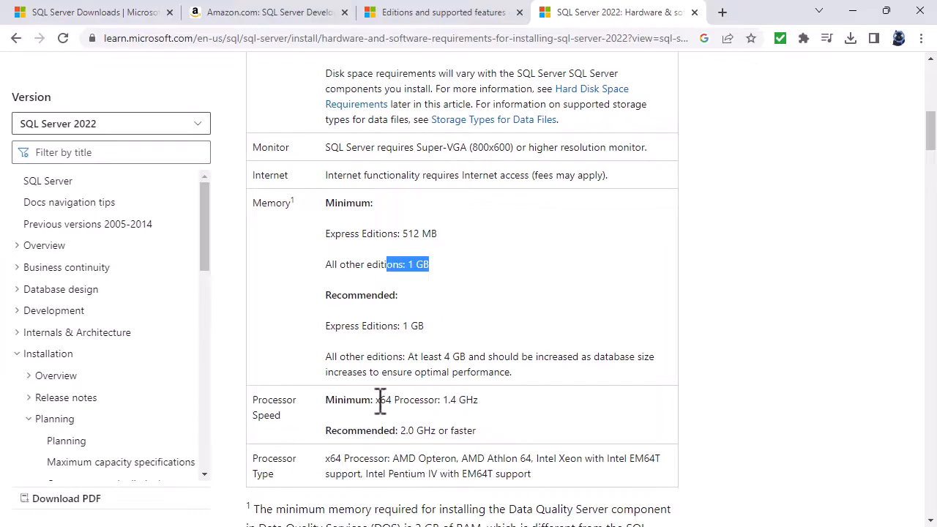
drag(374, 399, 437, 407)
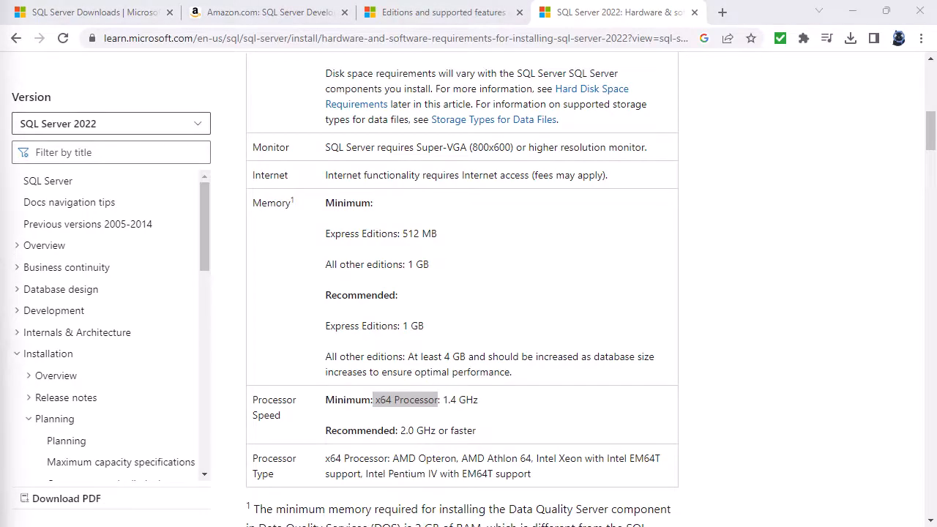
Open this PC's system properties and check its processor, installed RAM and 64-bit system type.
key(super+e)
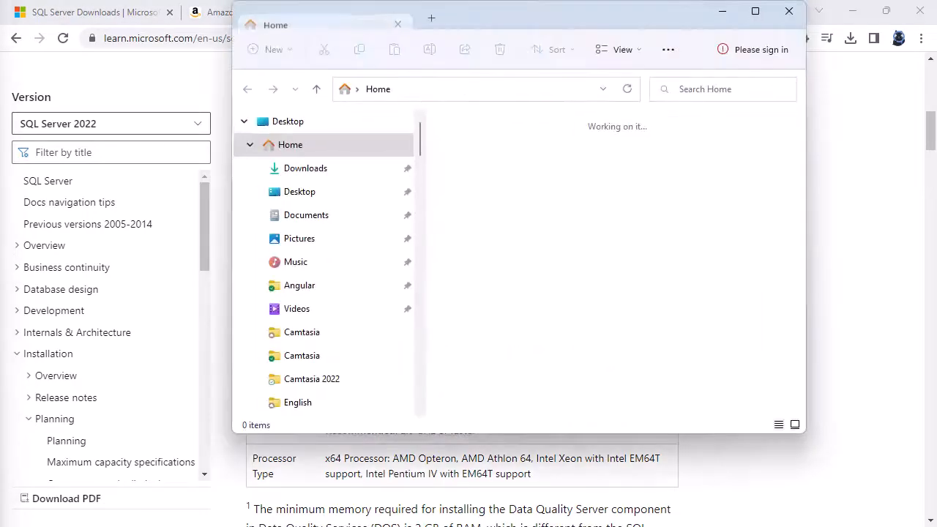
drag(420, 194, 418, 388)
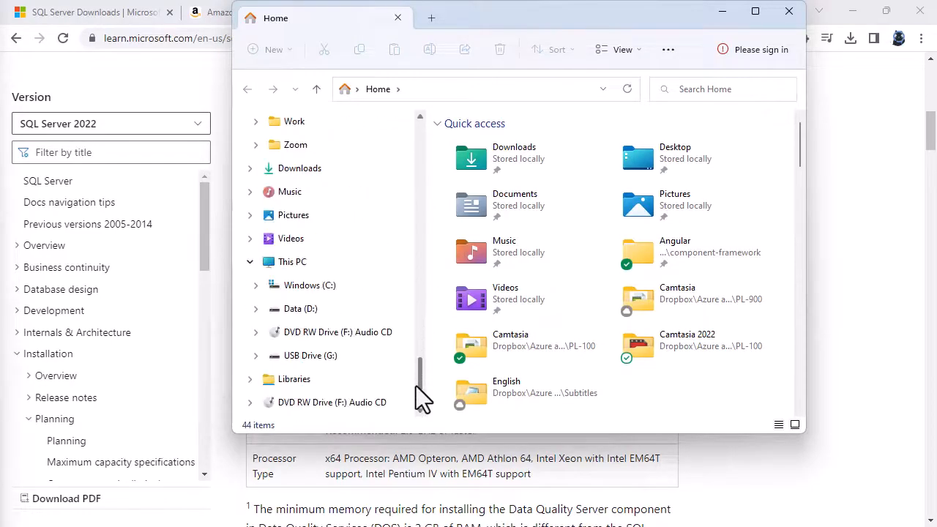
right_click(278, 265)
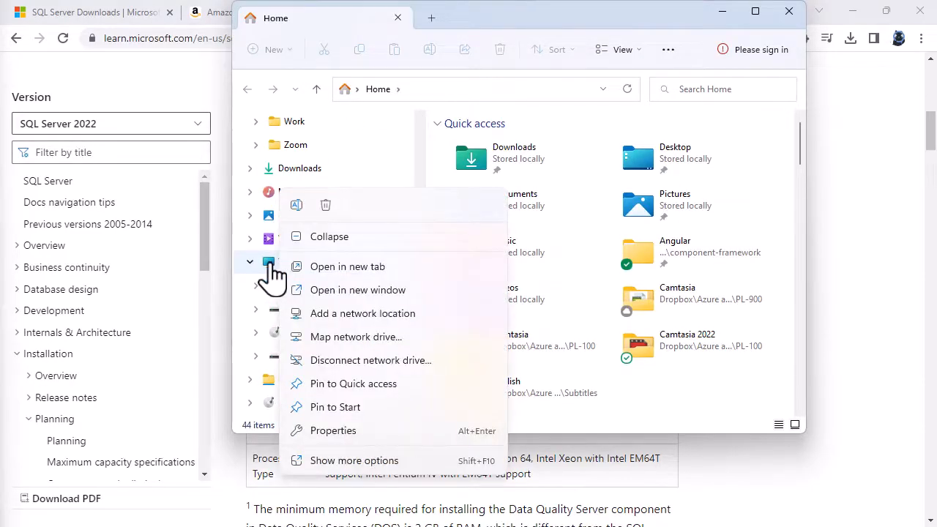
click(359, 434)
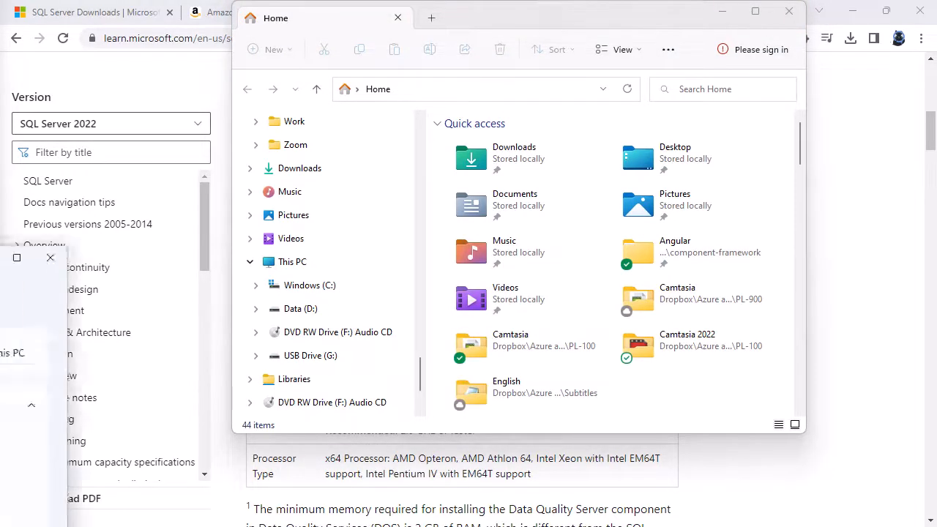
drag(604, 141, 667, 26)
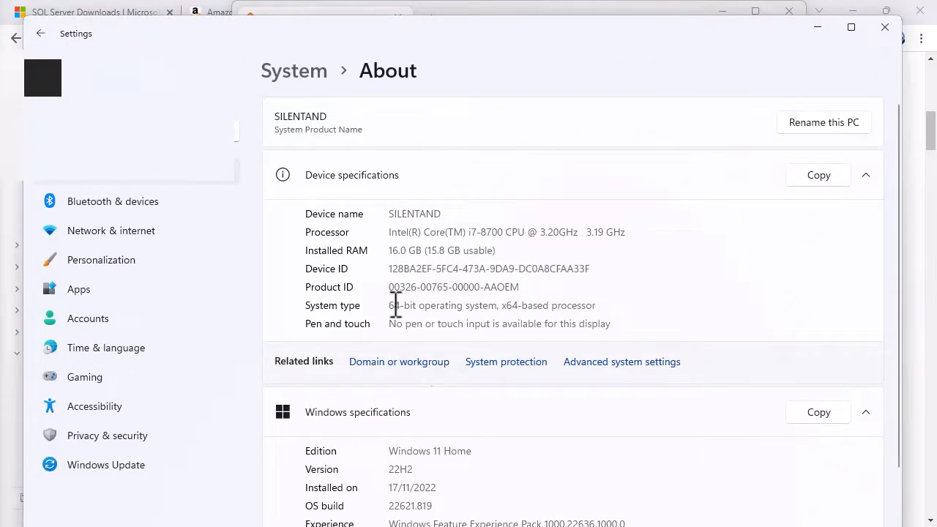
drag(390, 305, 419, 306)
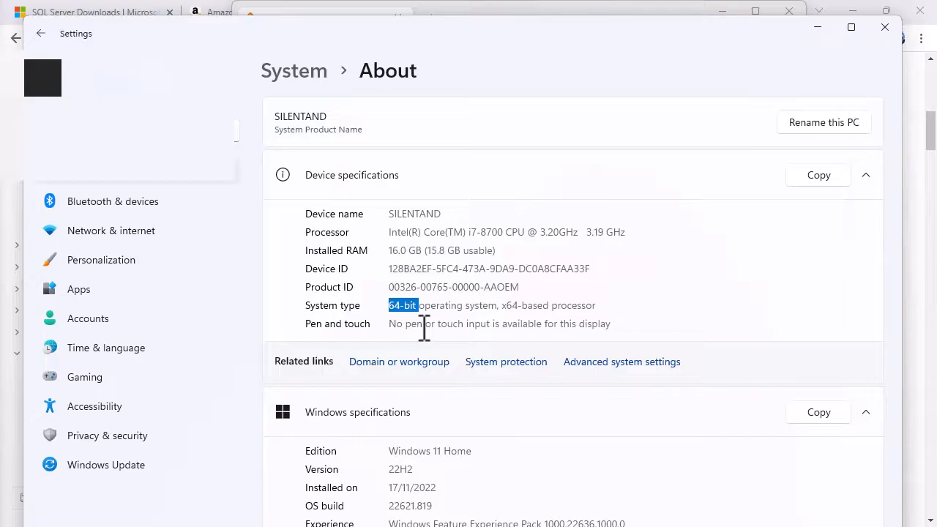
click(885, 33)
key(alt+F4)
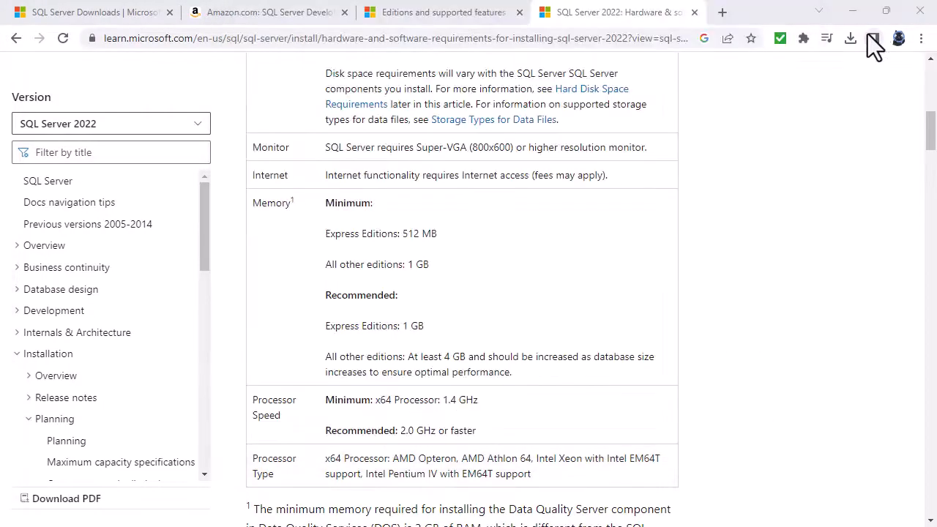
Return to the downloads page and browse the Products menu's list of SQL Server versions.
click(102, 13)
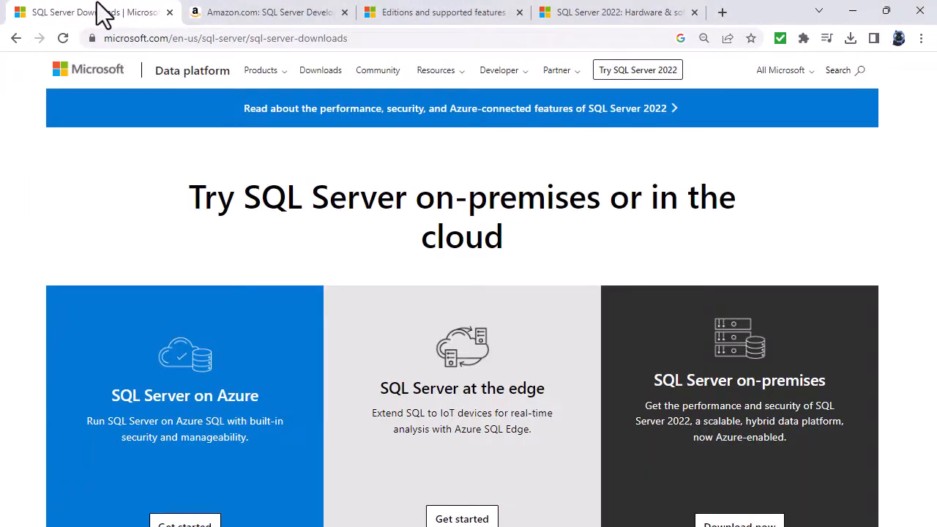
click(270, 74)
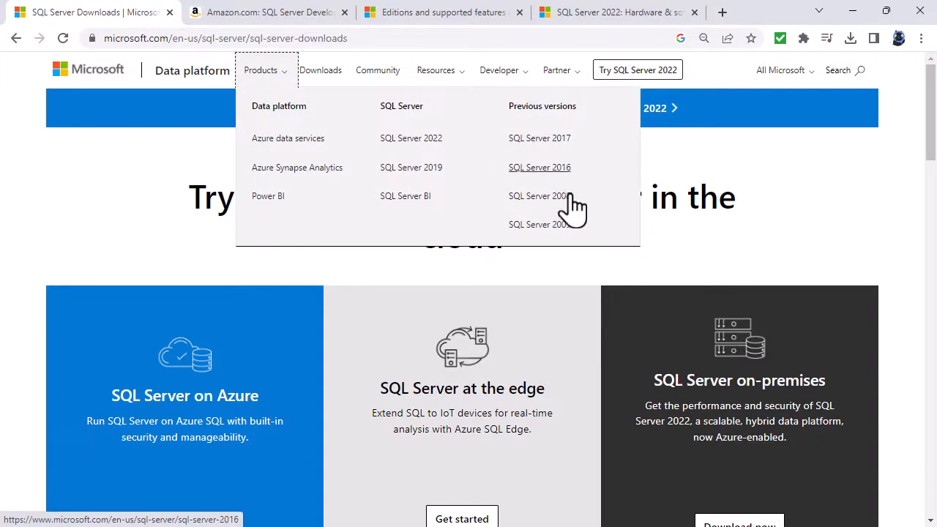
click(802, 201)
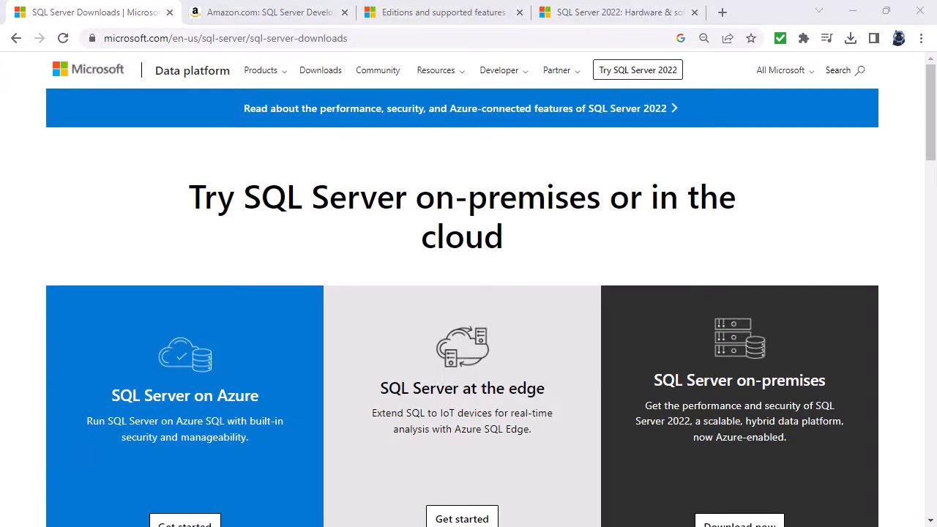
Open the blog post about SQL Server Developer Edition being free and follow its Visual Studio Dev Essentials download link.
drag(5, 191, 569, 23)
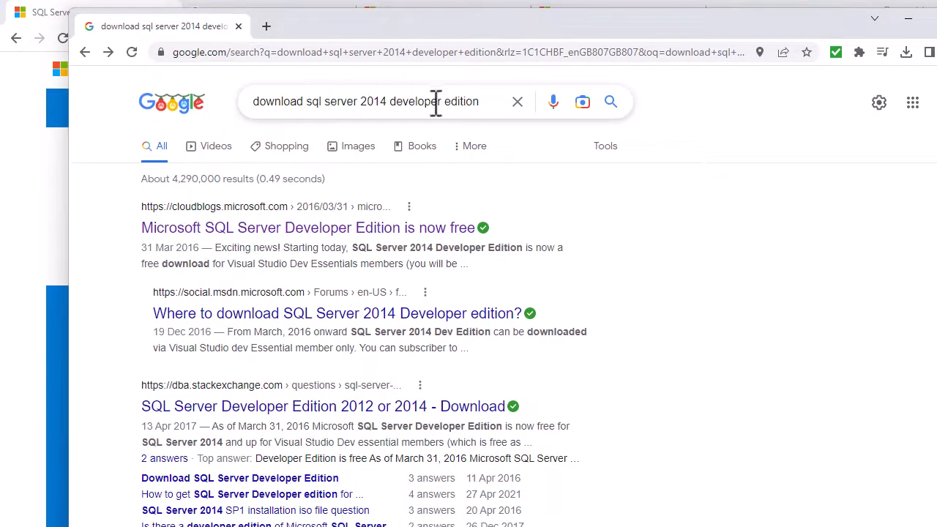
click(296, 229)
scroll(356, 314, down, 3)
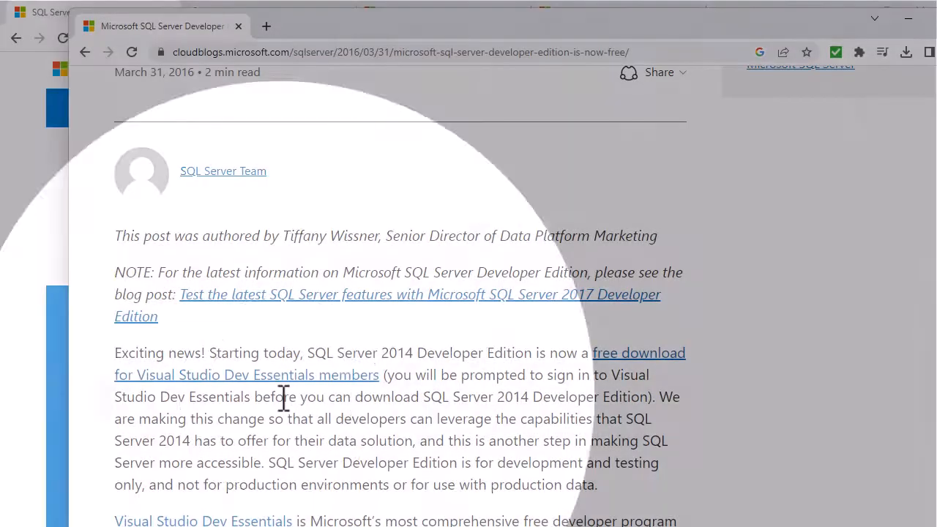
click(291, 377)
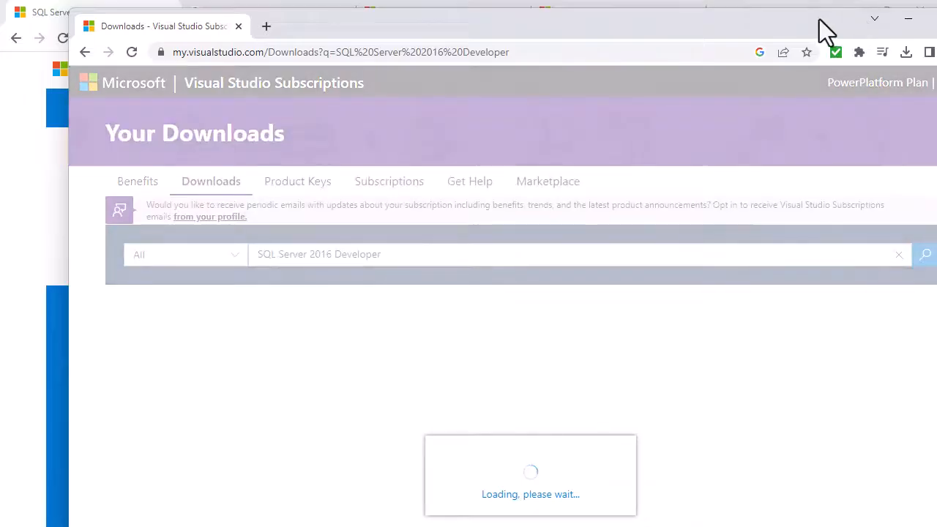
click(906, 18)
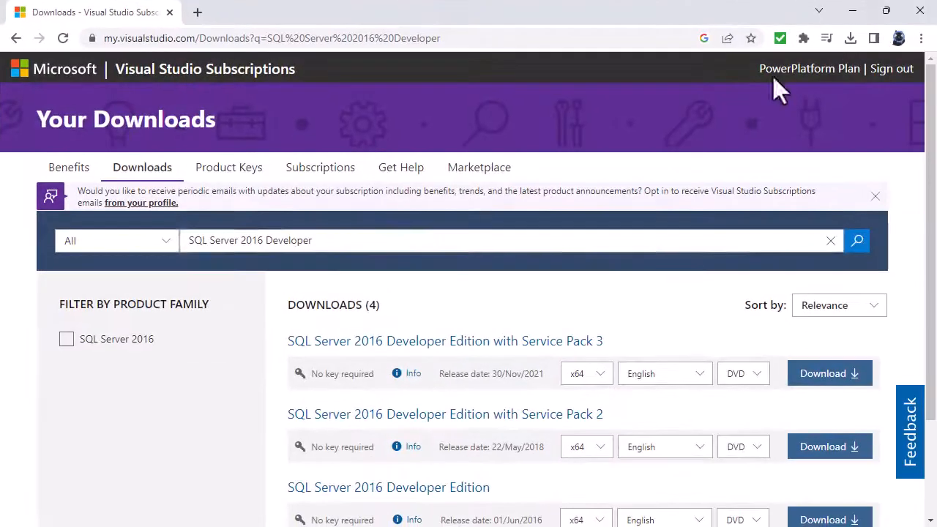
Search the Visual Studio Subscriptions downloads for SQL Server 2014 Developer, then minimize the browser.
click(263, 245)
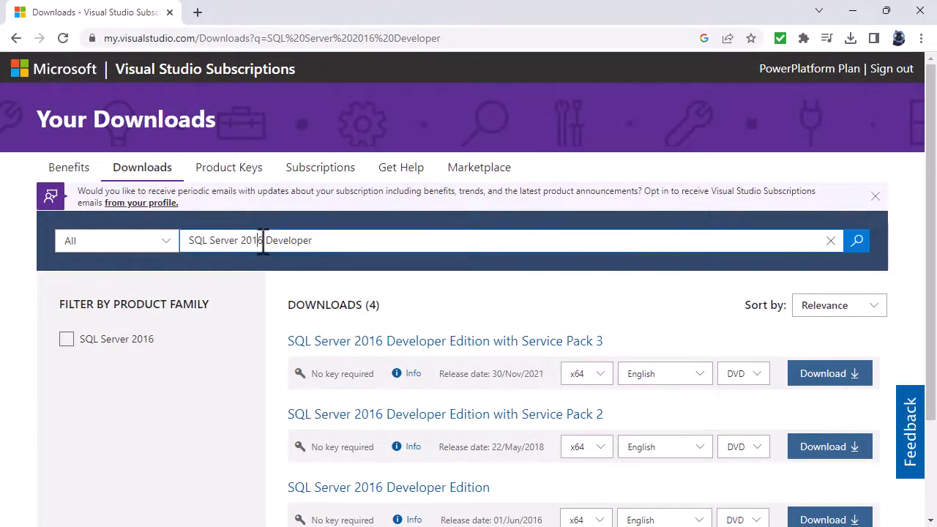
key(BackSpace)
text(4)
key(Return)
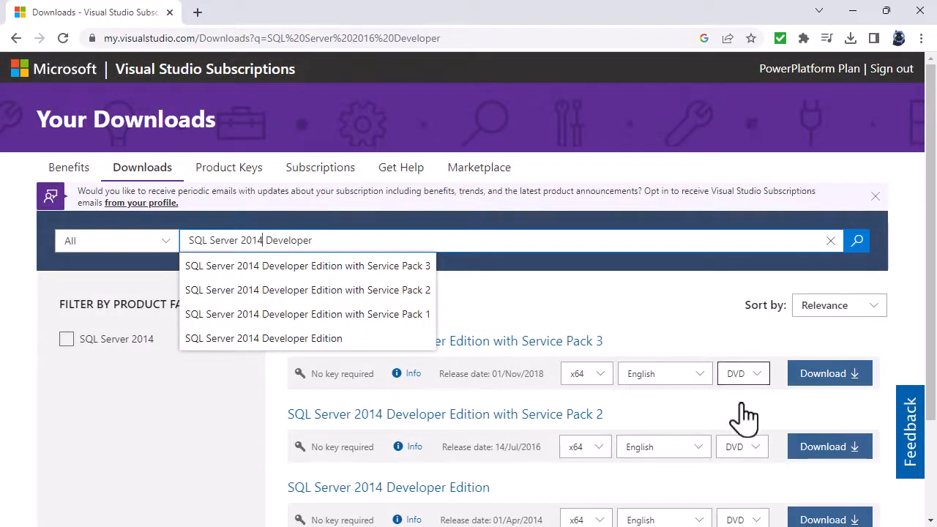
click(854, 342)
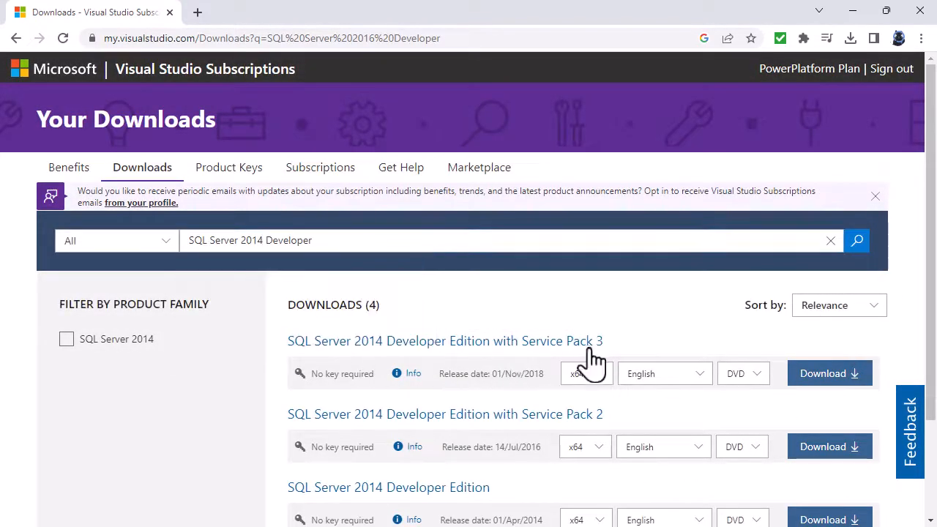
click(852, 10)
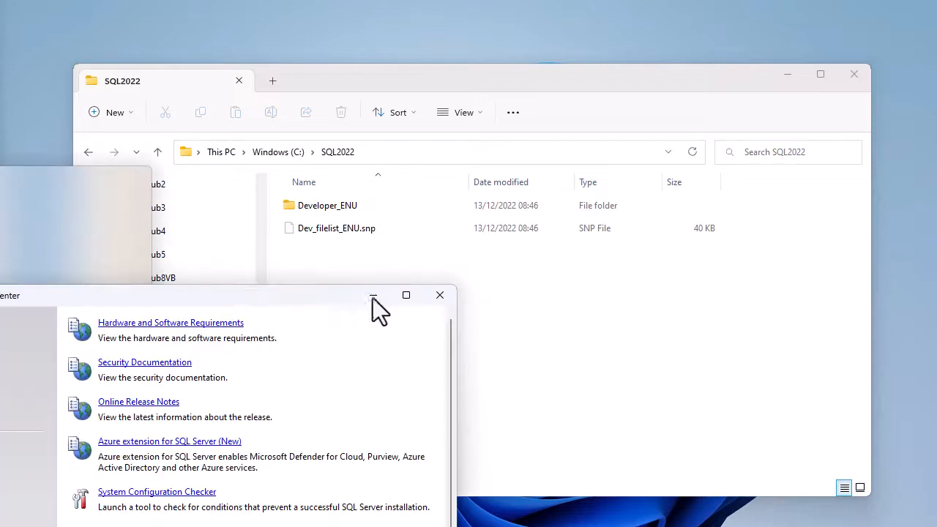
Start a new SQL Server standalone installation from the Installation section of the Installation Center.
drag(373, 300, 538, 63)
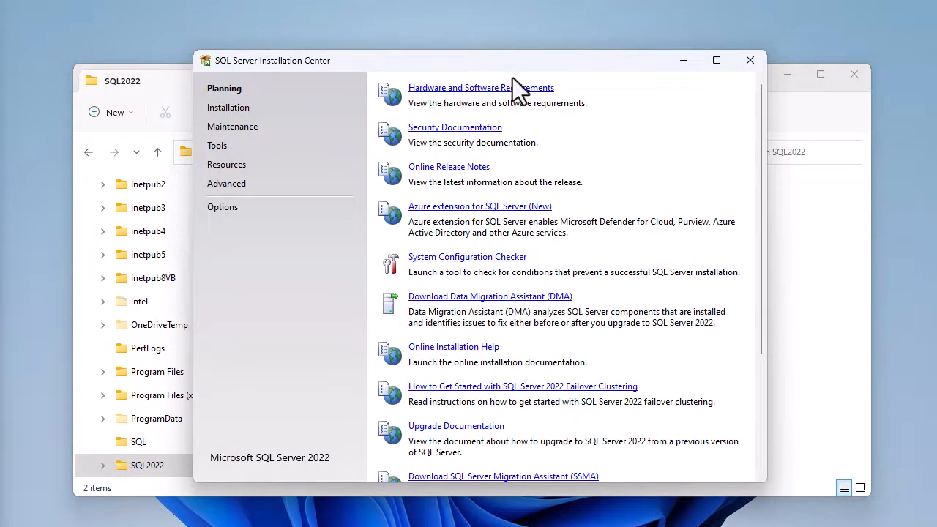
drag(516, 62, 2, 1)
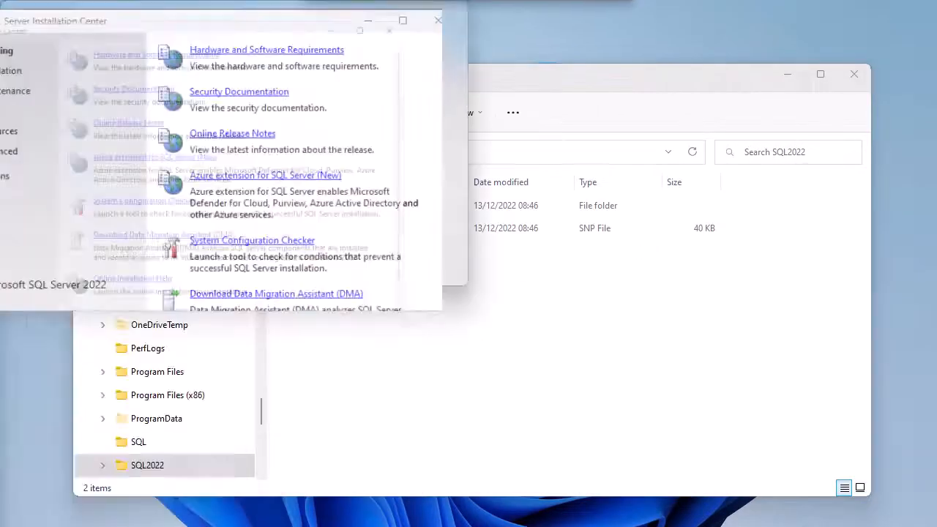
drag(354, 15, 1, 219)
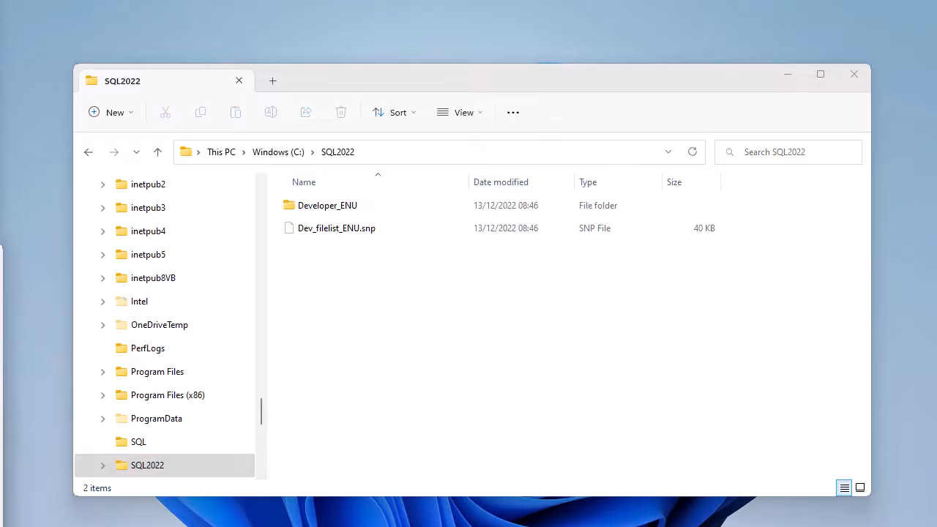
drag(302, 200, 531, 70)
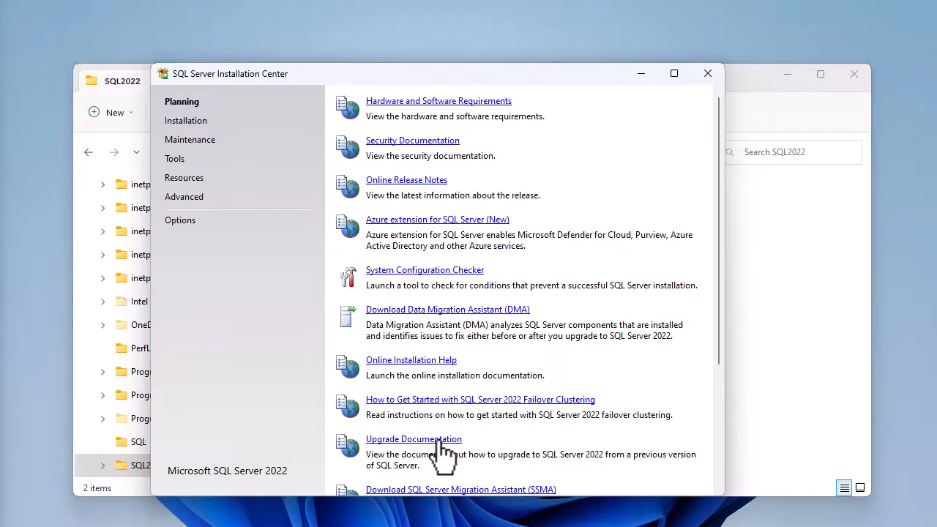
click(188, 123)
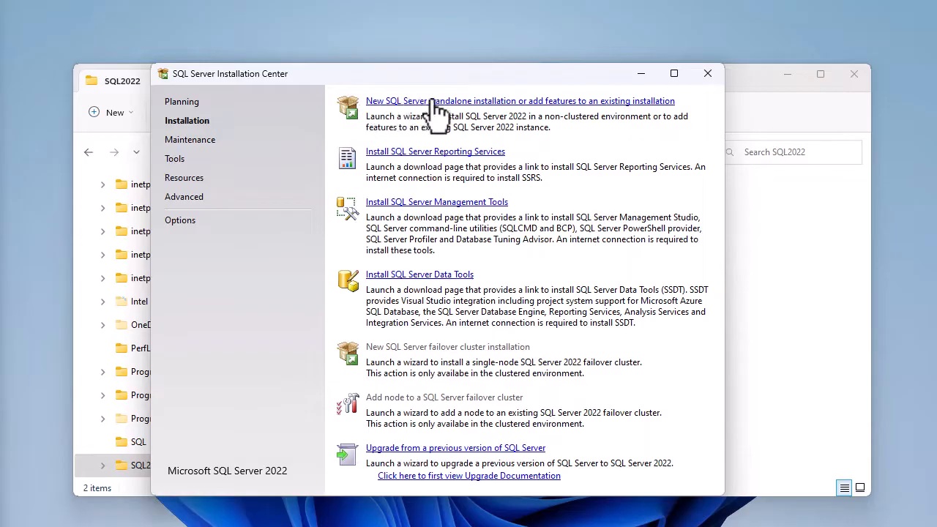
click(489, 105)
click(640, 73)
click(786, 75)
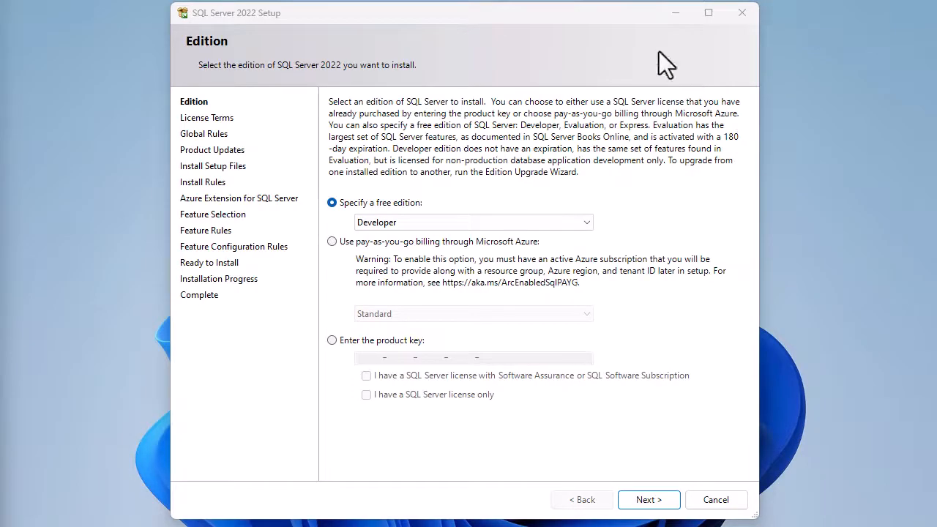
Keep Developer as the free edition to install and continue to the license terms.
click(586, 221)
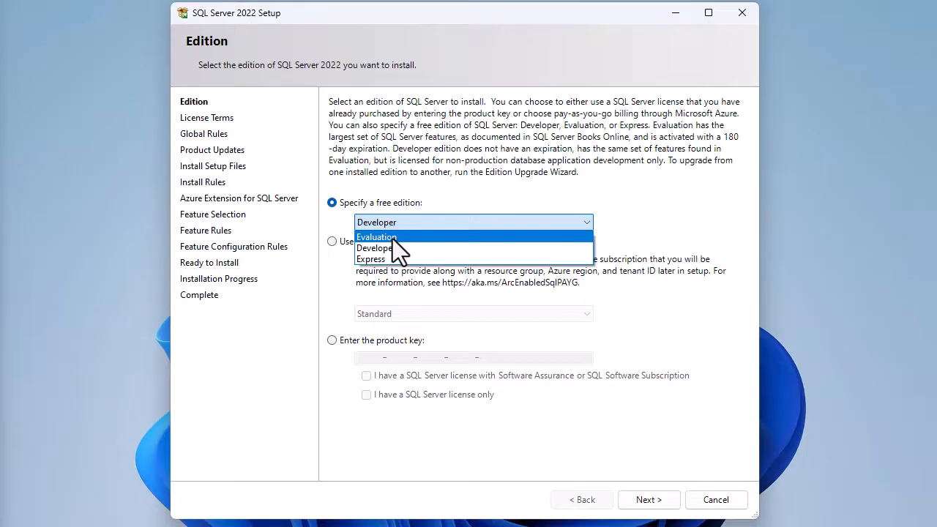
click(628, 163)
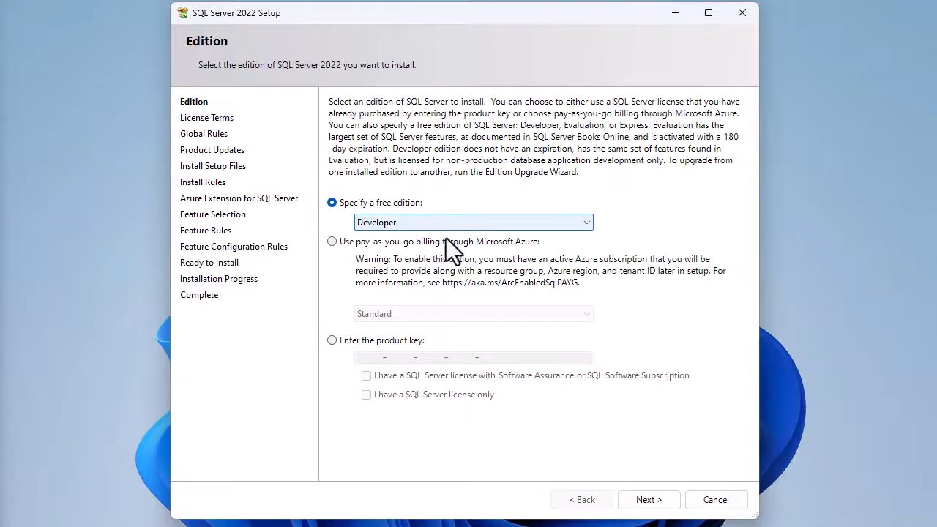
click(662, 504)
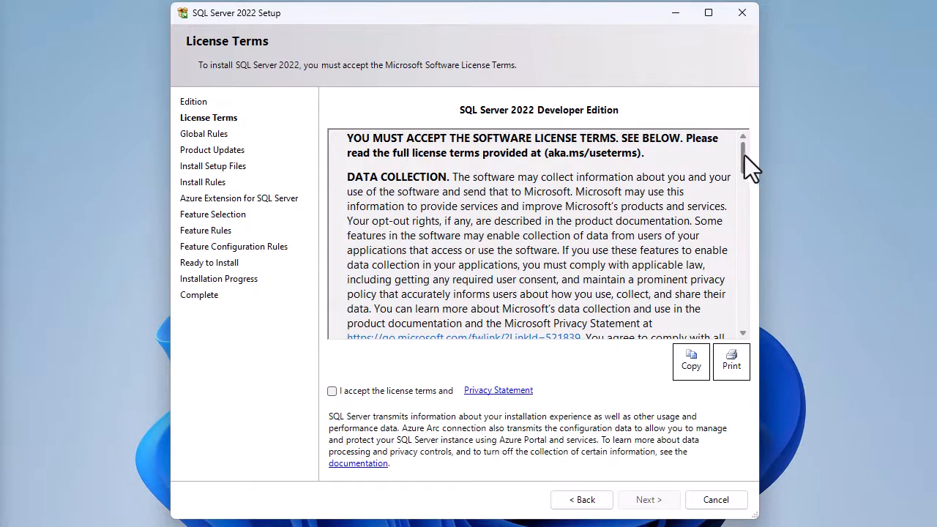
Accept the license terms and continue.
mouse_move(744, 155)
mouse_down()
mouse_move(733, 227)
mouse_move(748, 327)
mouse_move(743, 154)
mouse_up()
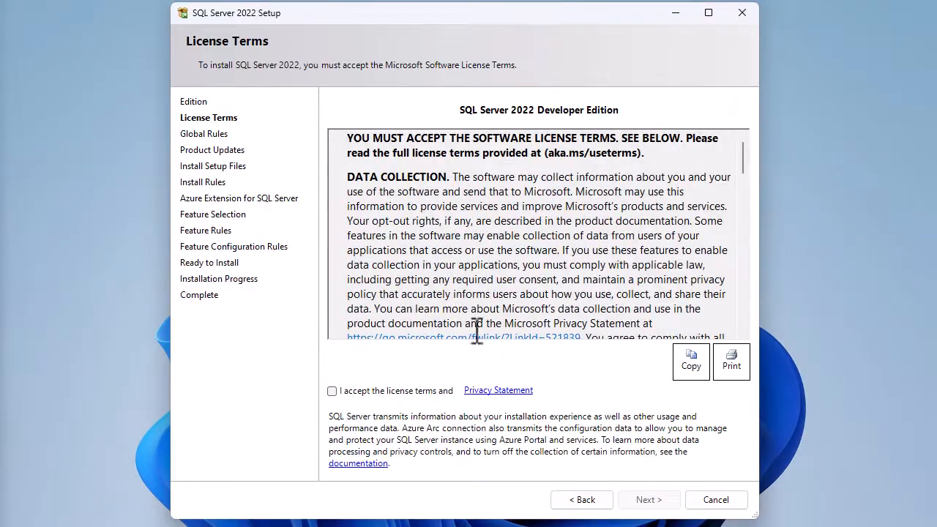
click(333, 392)
click(649, 499)
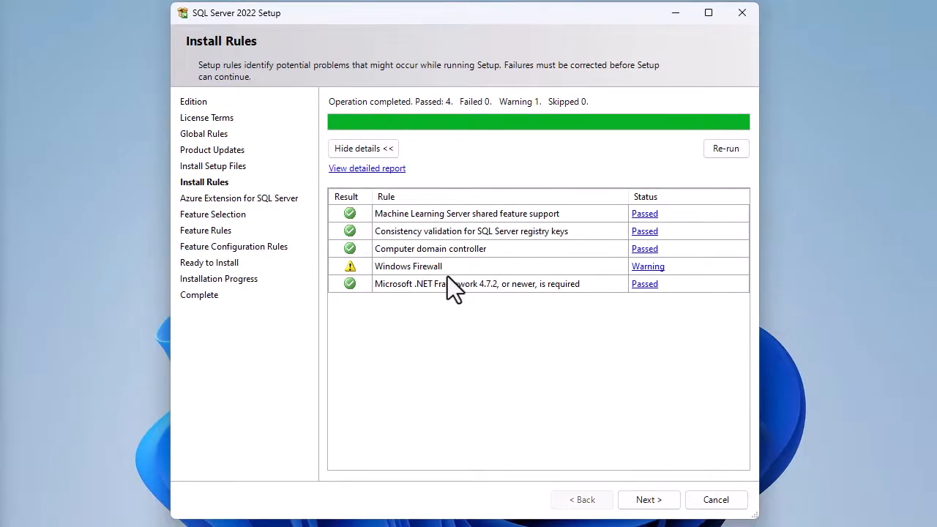
Review the Windows Firewall install rule warning, continue, and deselect the Azure Extension for SQL Server before moving on.
click(666, 268)
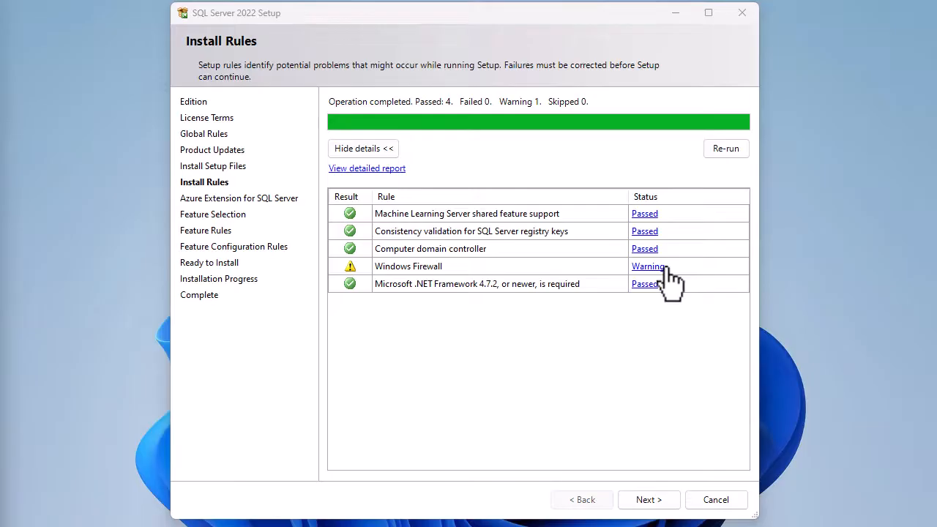
click(650, 503)
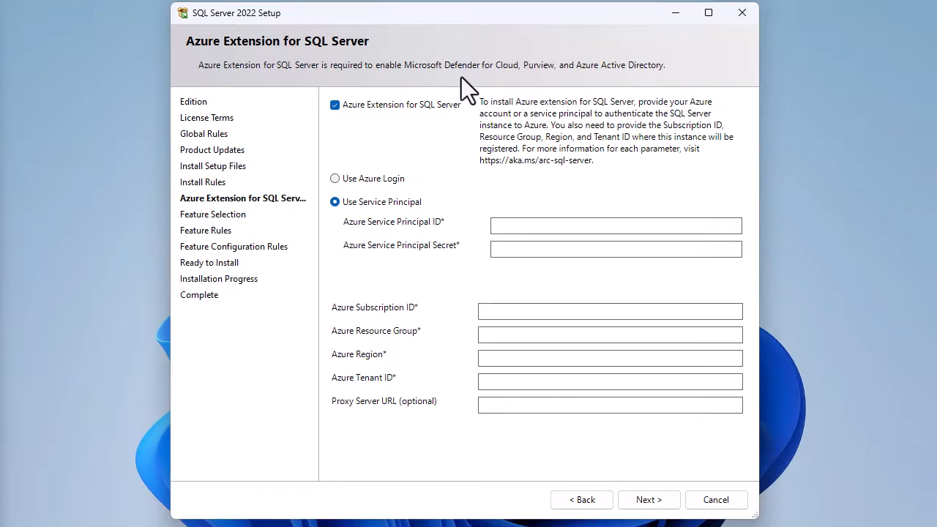
click(335, 105)
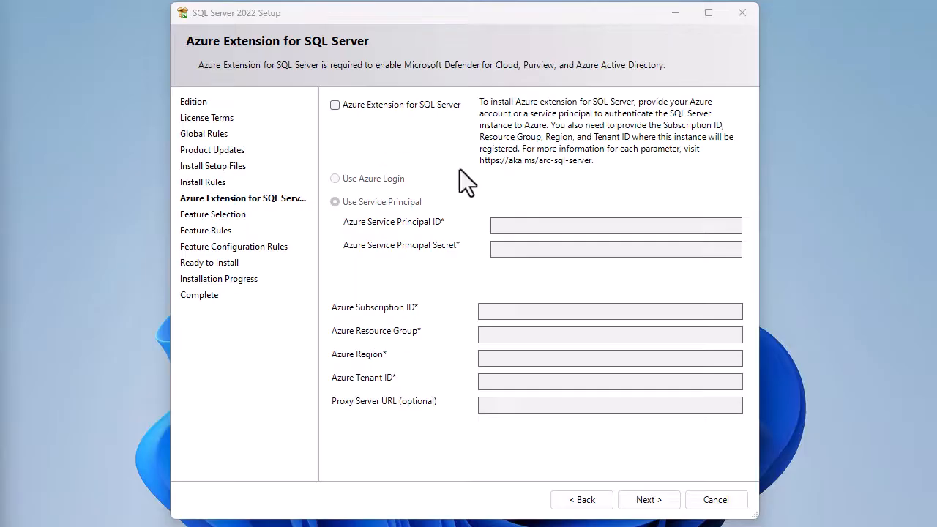
click(668, 508)
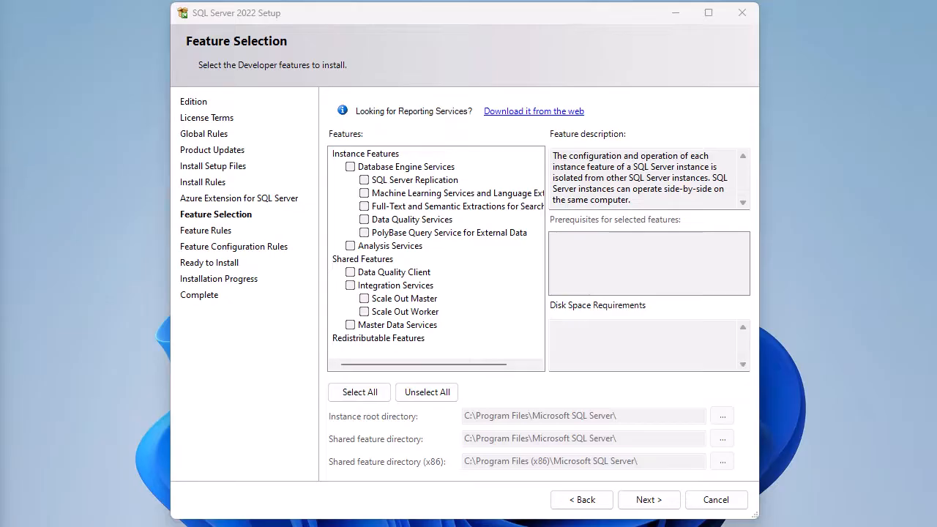
Select Database Engine Services as the feature to install, leaving Analysis Services unchecked.
click(350, 167)
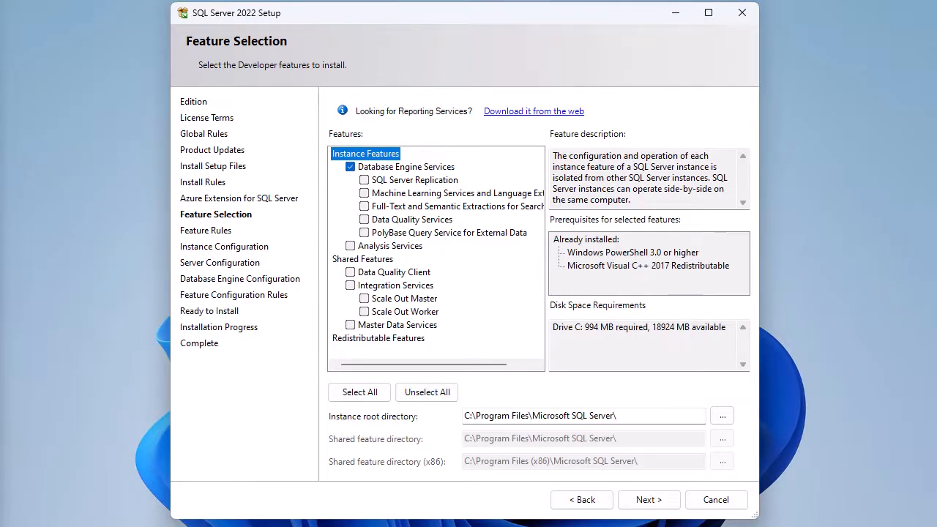
click(350, 246)
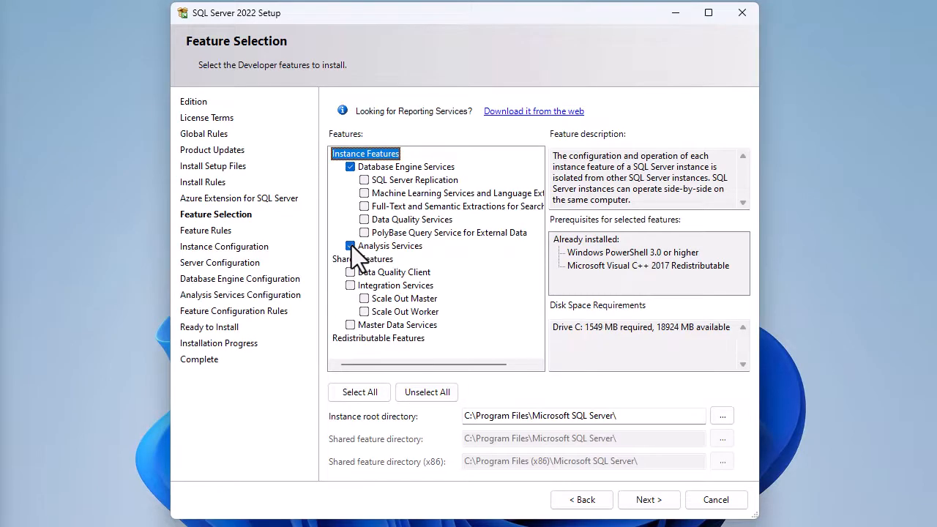
click(351, 246)
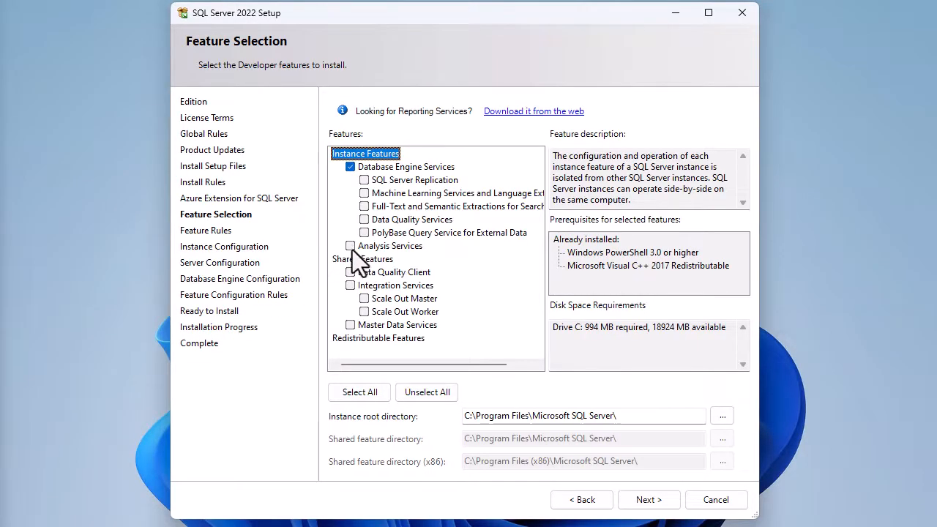
click(351, 246)
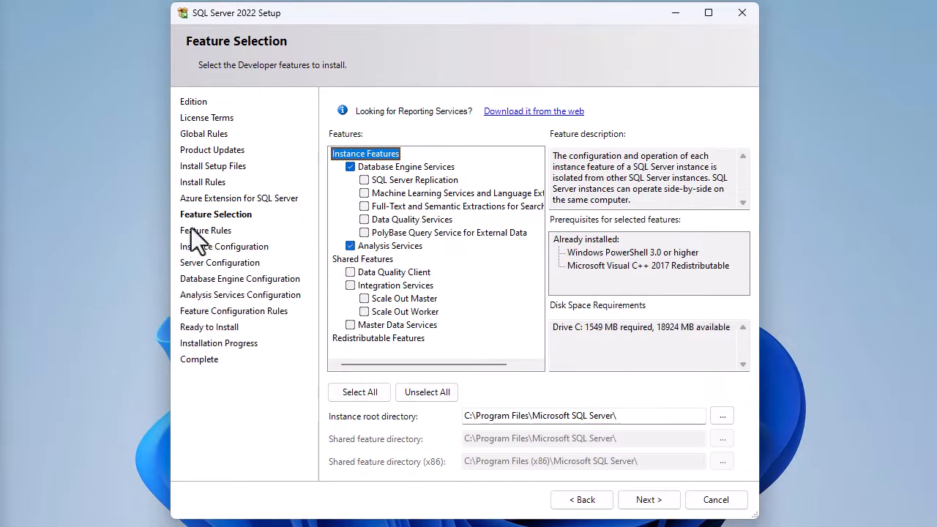
click(354, 246)
click(349, 285)
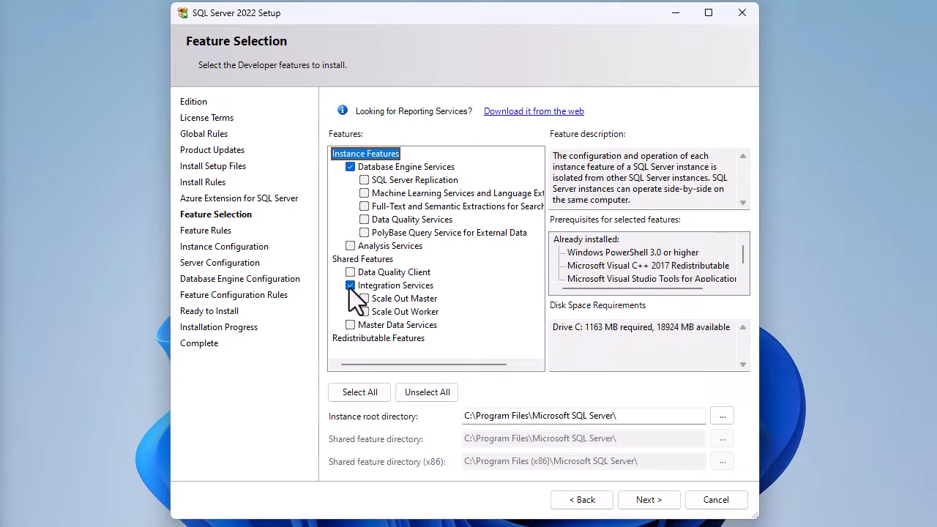
click(350, 286)
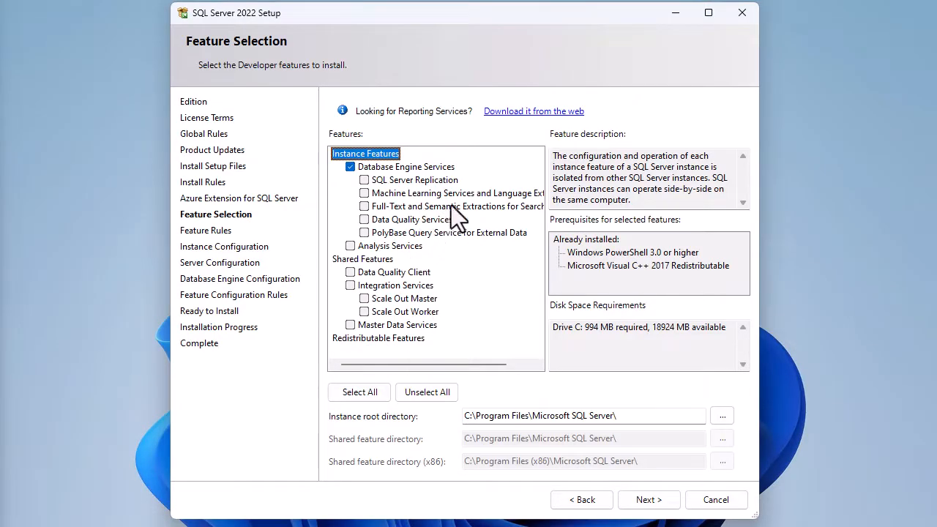
Open the Reporting Services download page from the web, read it, and close the browser.
click(525, 111)
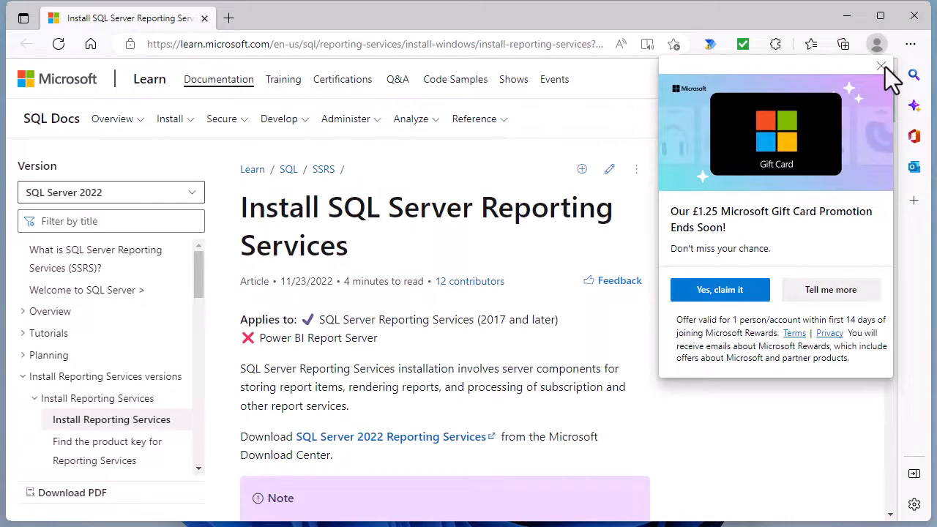
click(880, 66)
scroll(646, 404, down, 3)
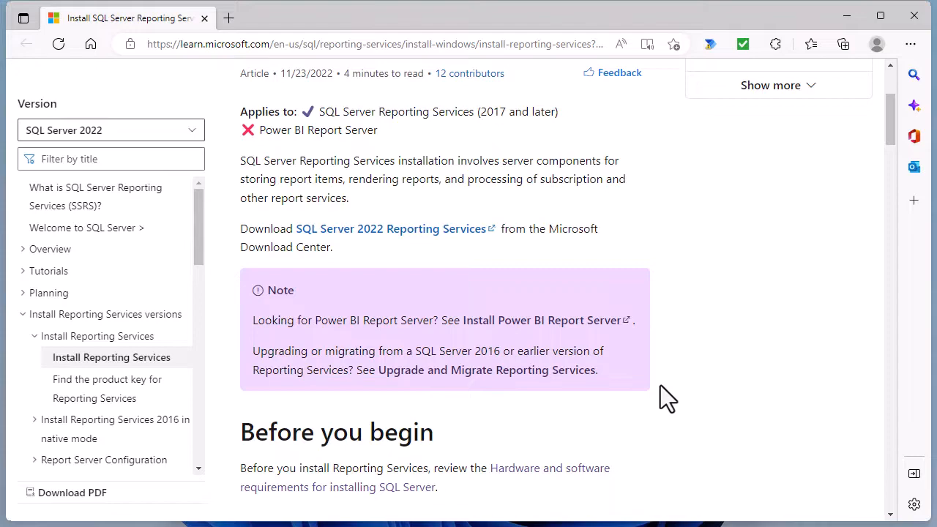
click(913, 16)
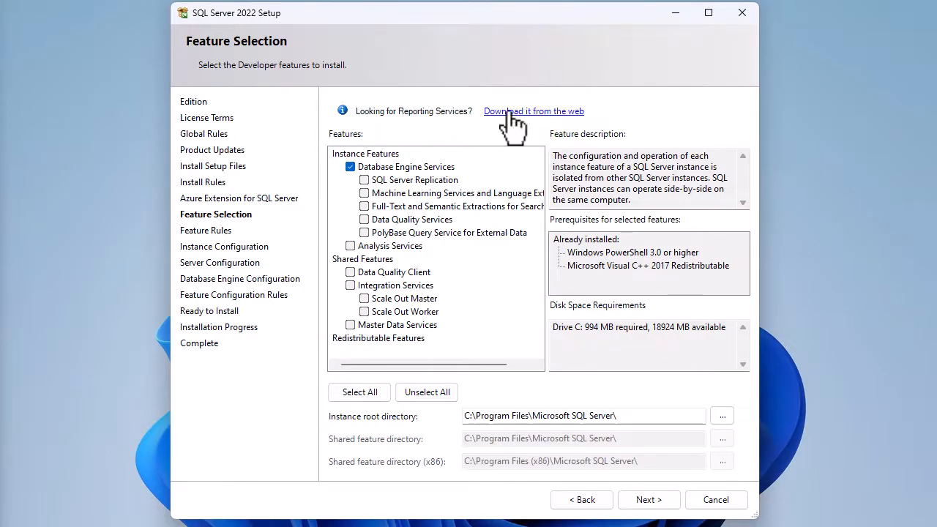
Select Analysis Services and Integration Services alongside Database Engine Services and continue to Instance Configuration.
click(575, 113)
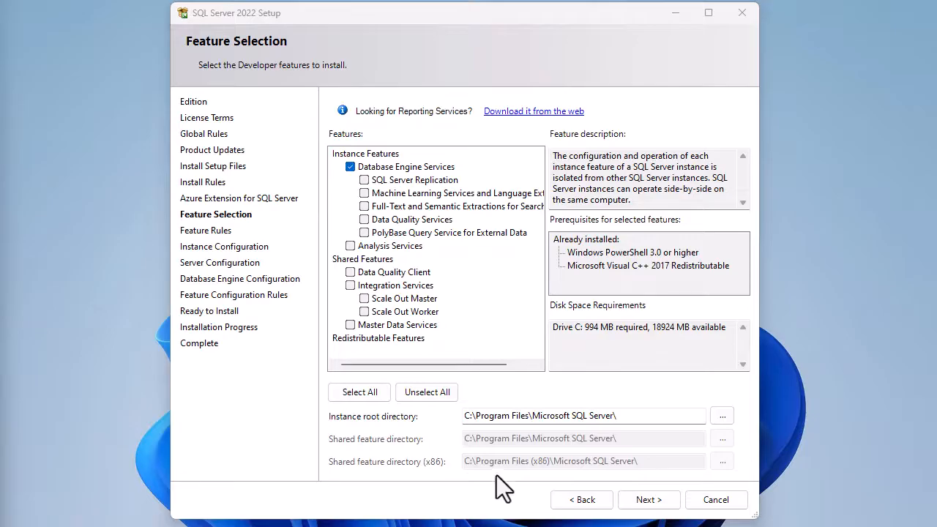
drag(470, 413, 467, 424)
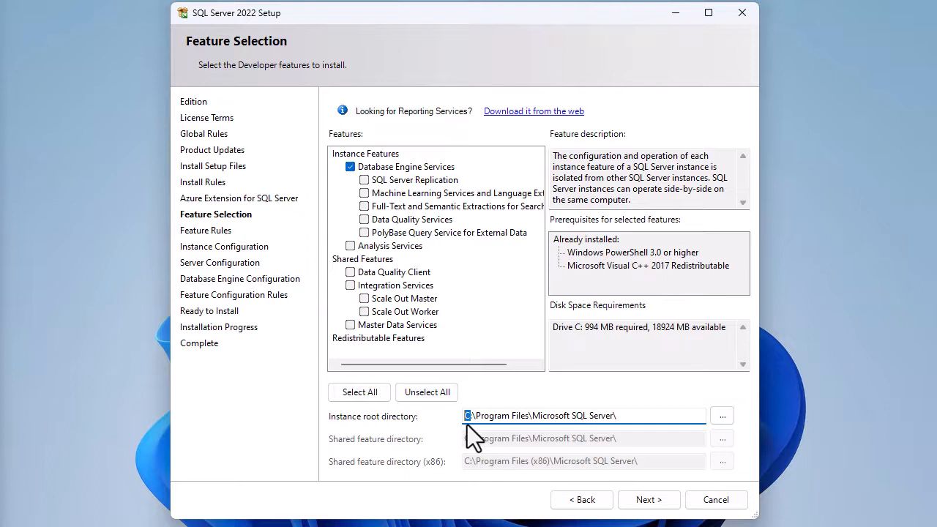
click(638, 416)
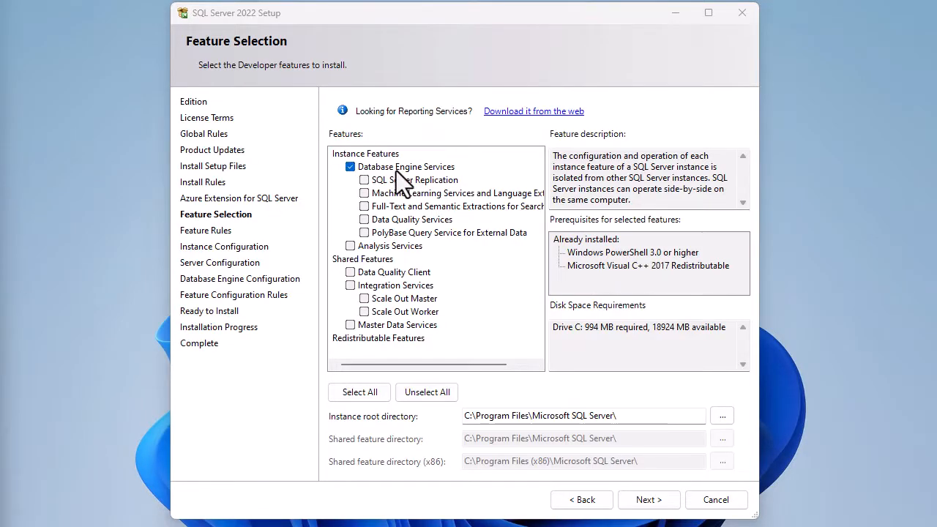
click(349, 246)
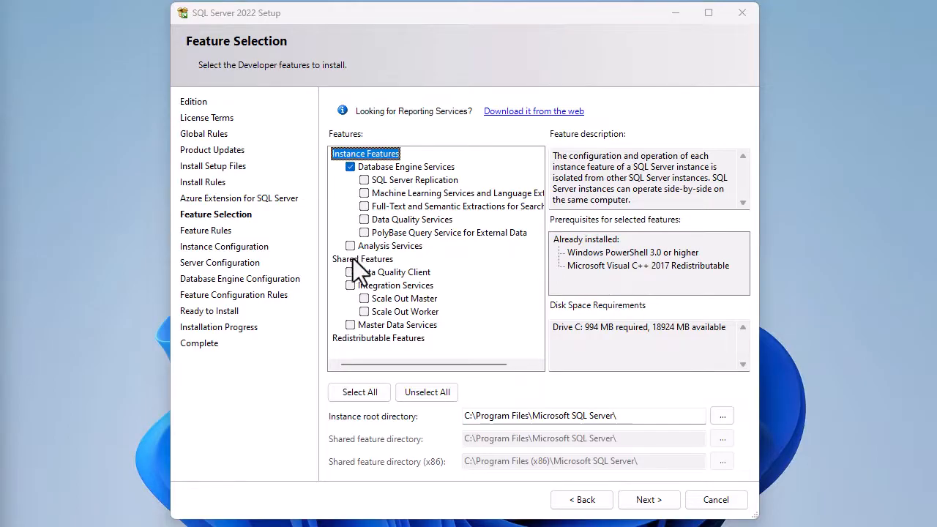
click(350, 285)
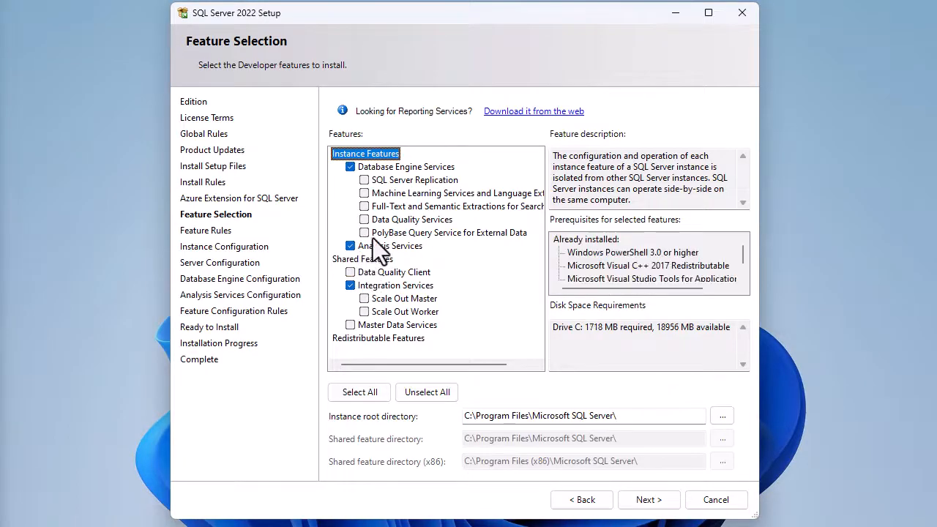
click(659, 504)
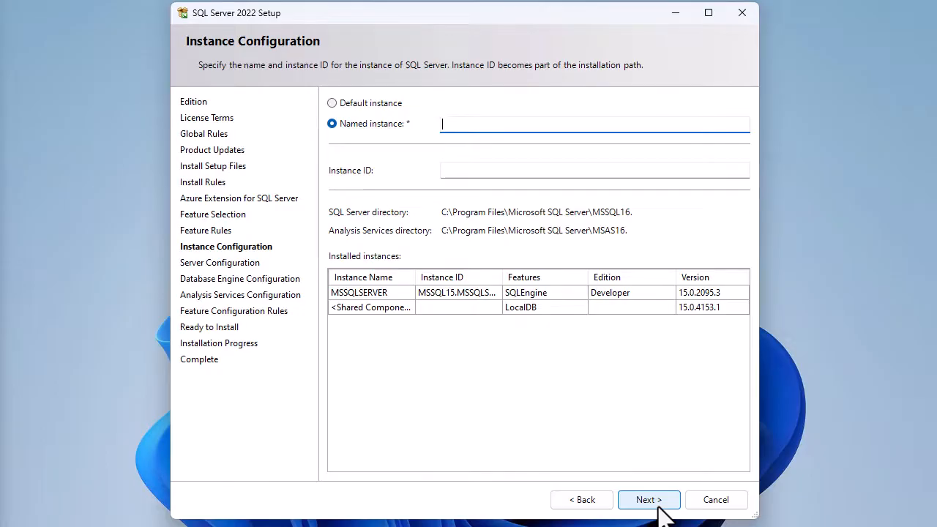
Name the instance MSSQLSERVER2022 and continue to Server Configuration.
click(657, 507)
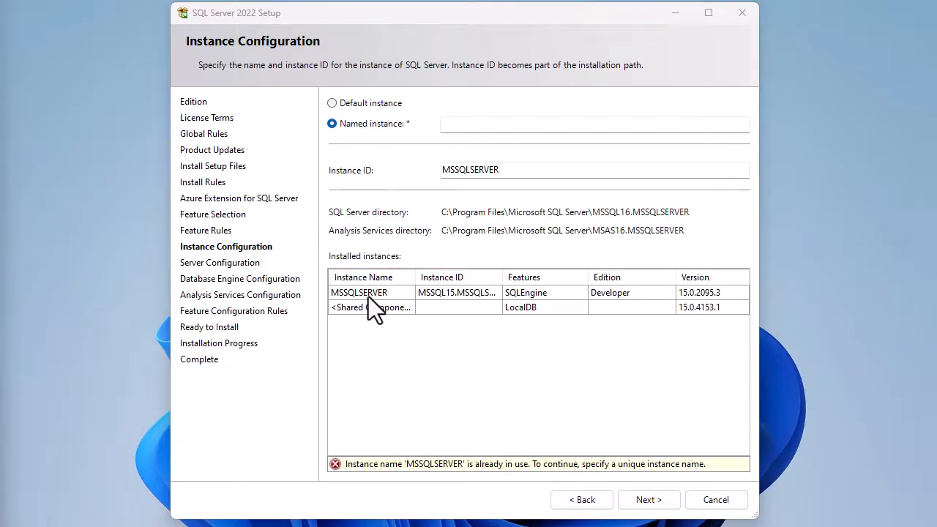
click(484, 128)
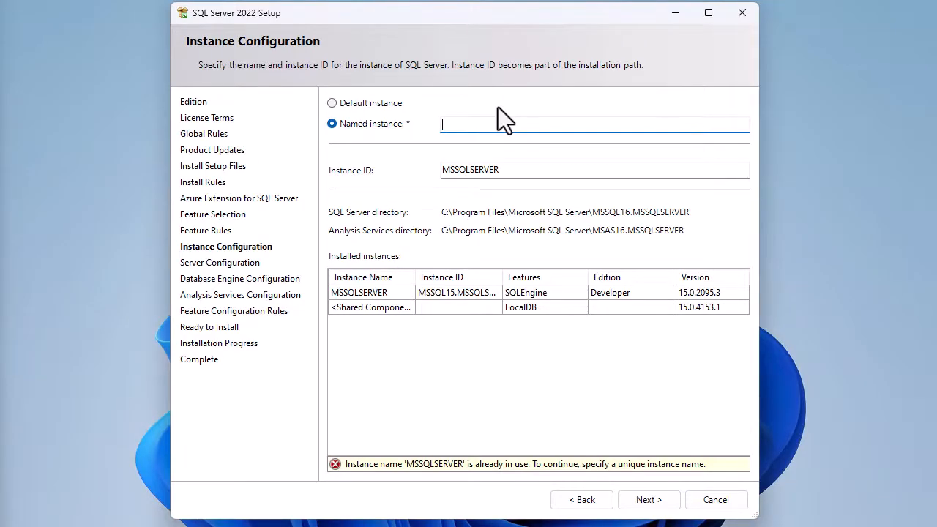
text(MSSQLSERVER2022)
click(651, 502)
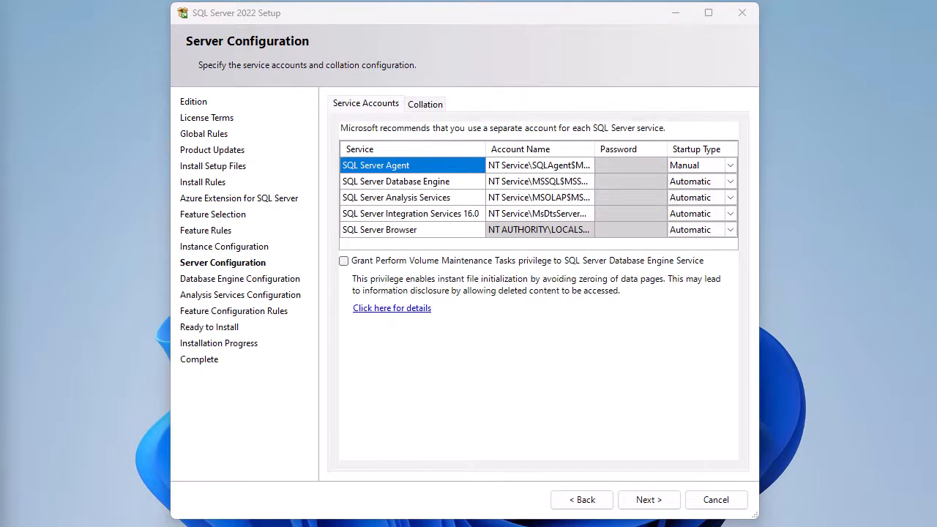
Review the collation settings, return to the service accounts, and continue to Database Engine Configuration.
click(424, 103)
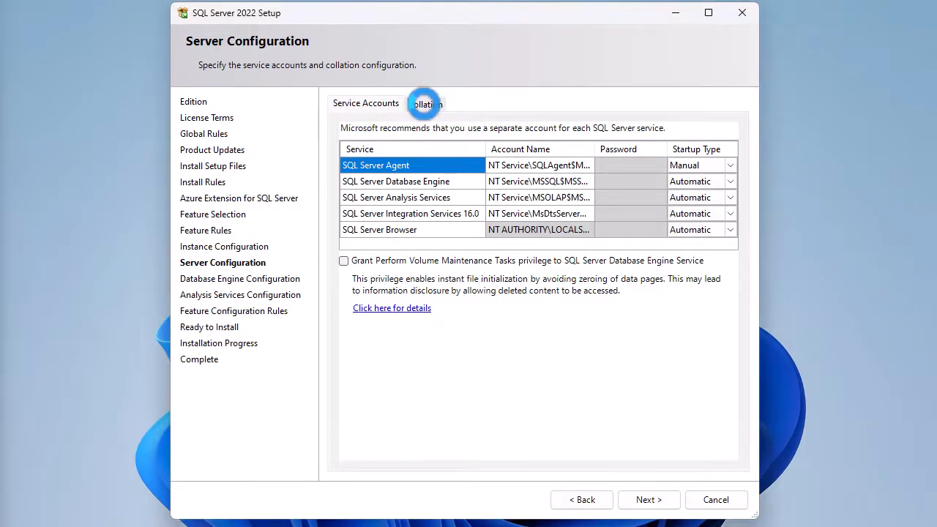
click(356, 102)
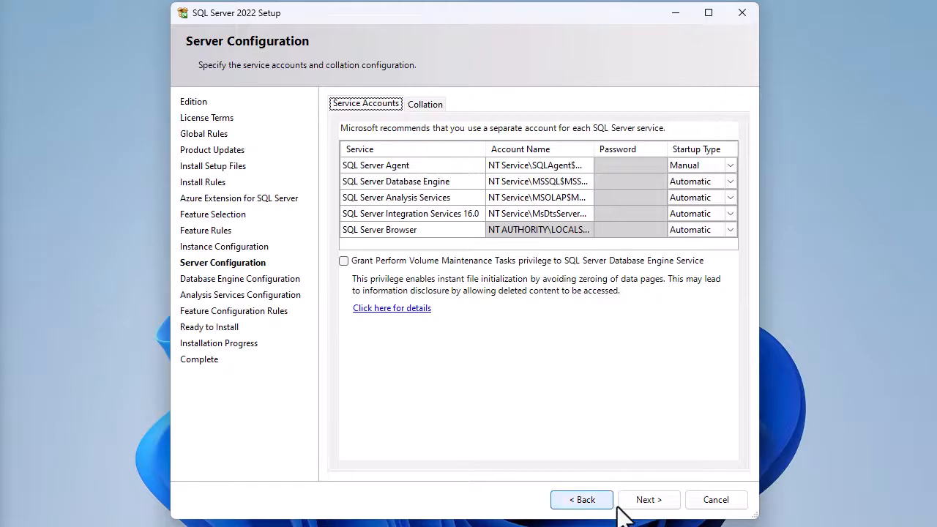
click(648, 499)
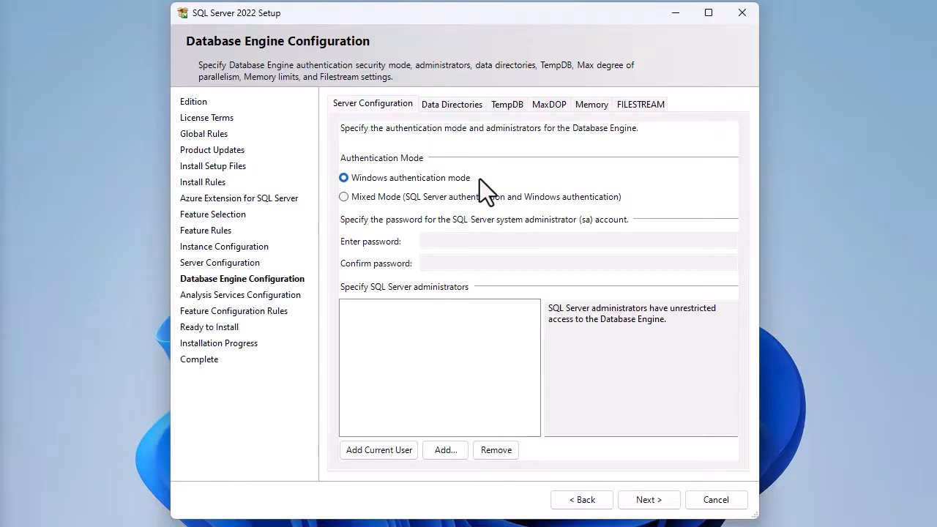
click(379, 198)
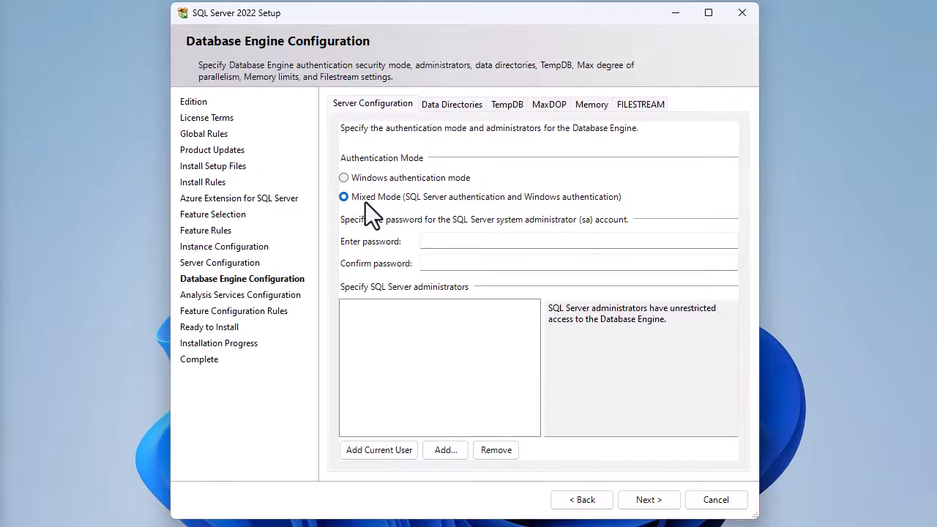
click(504, 247)
click(367, 183)
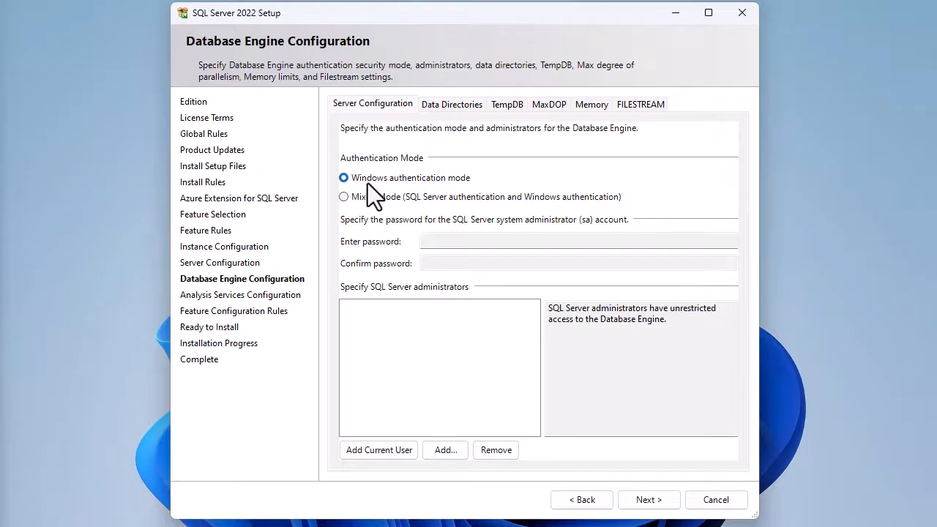
Keep Windows authentication mode, add the current user as a SQL Server administrator, and continue.
click(398, 449)
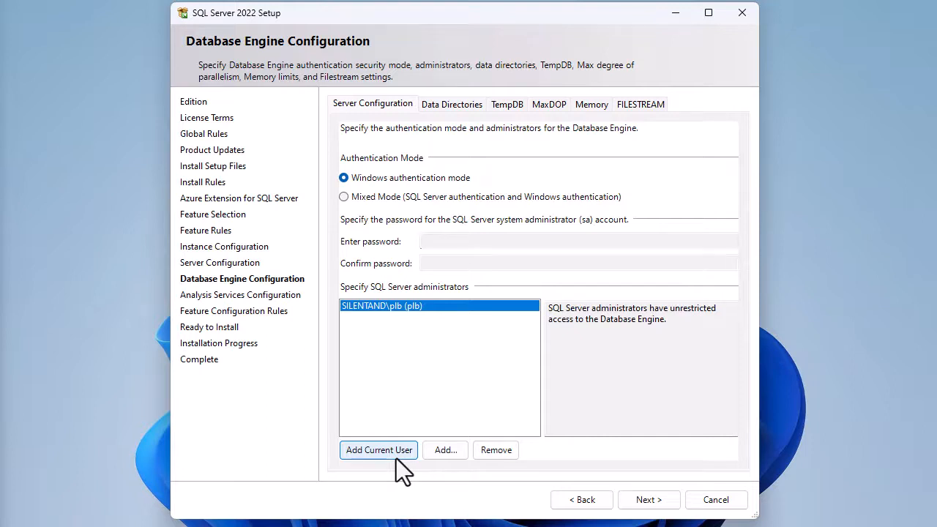
click(450, 104)
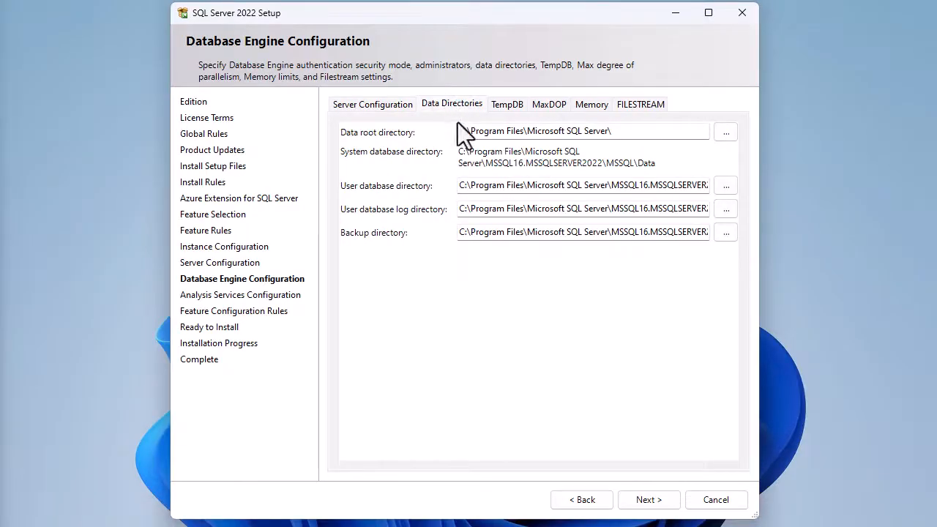
click(507, 102)
click(374, 108)
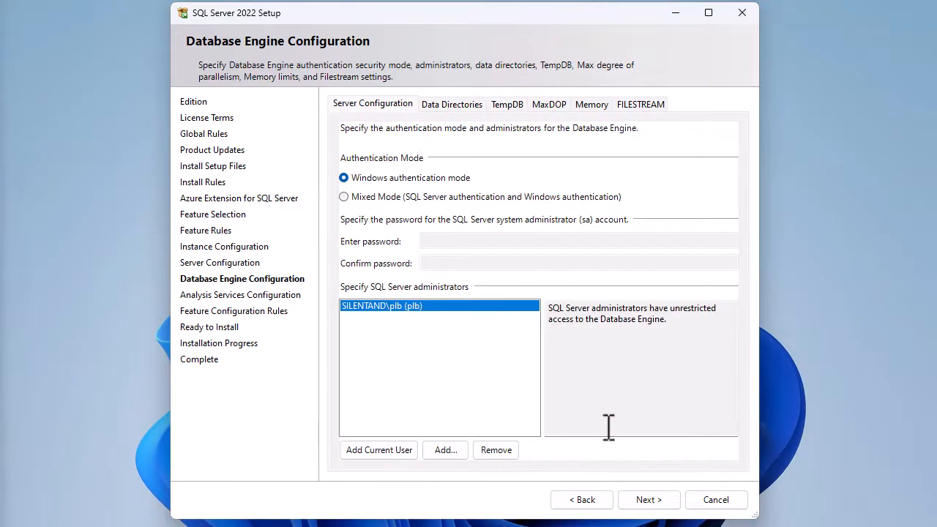
click(662, 502)
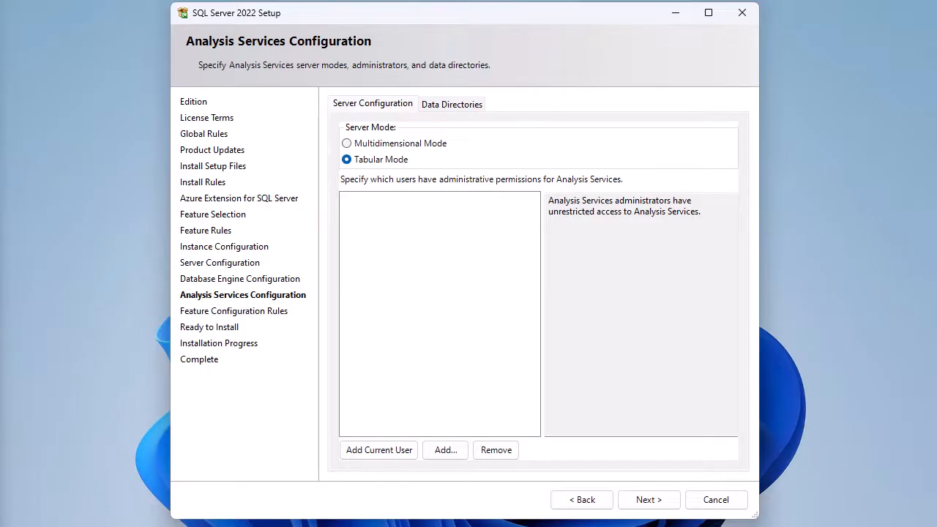
Set Analysis Services to Multidimensional Mode, add the current user as its administrator, and continue.
click(442, 145)
click(387, 159)
click(407, 145)
click(424, 145)
click(384, 452)
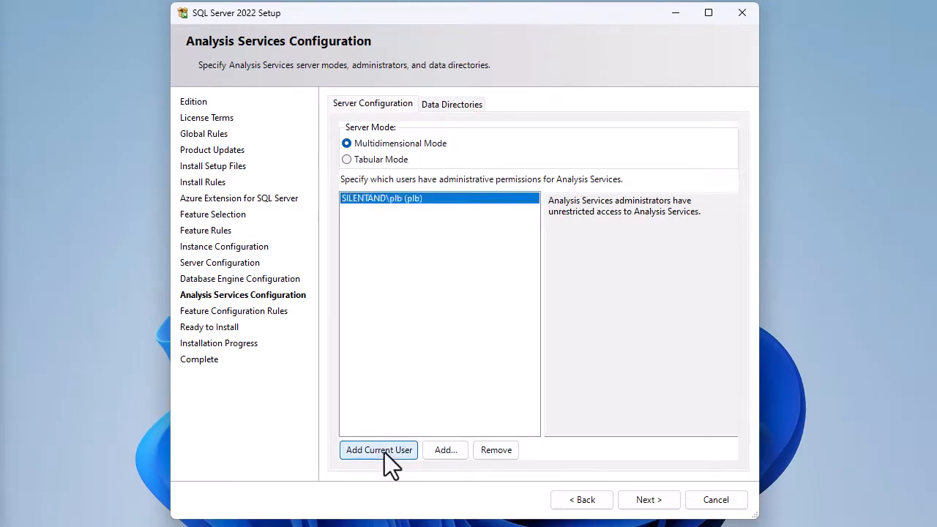
click(447, 103)
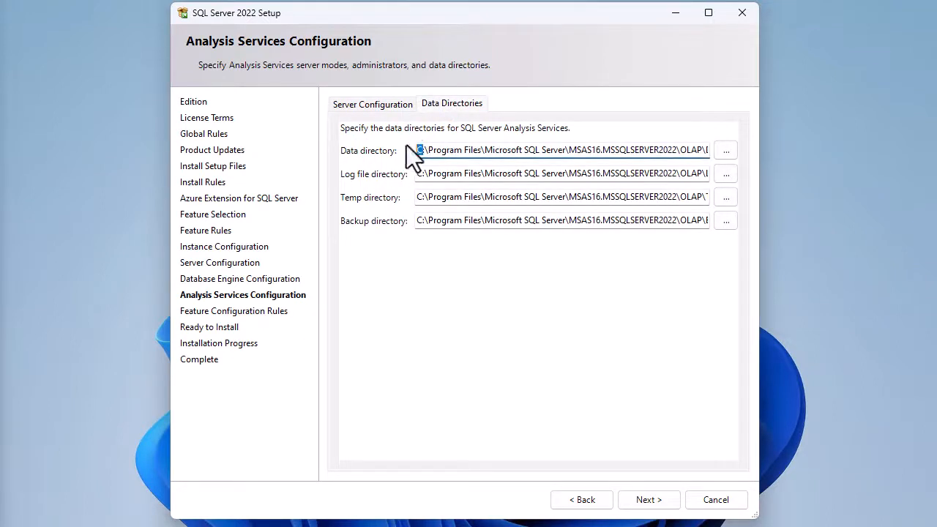
click(382, 107)
click(646, 500)
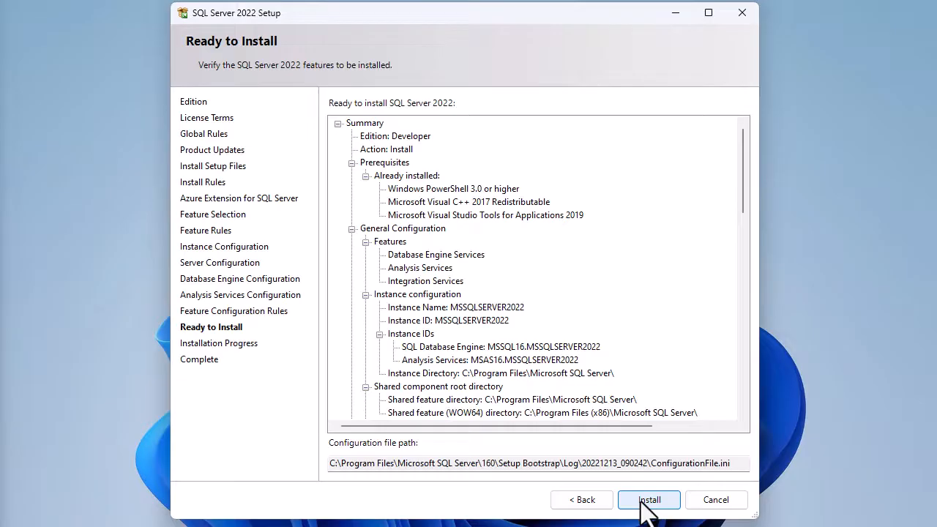
Start the installation and close the setup wizard once it completes.
click(642, 501)
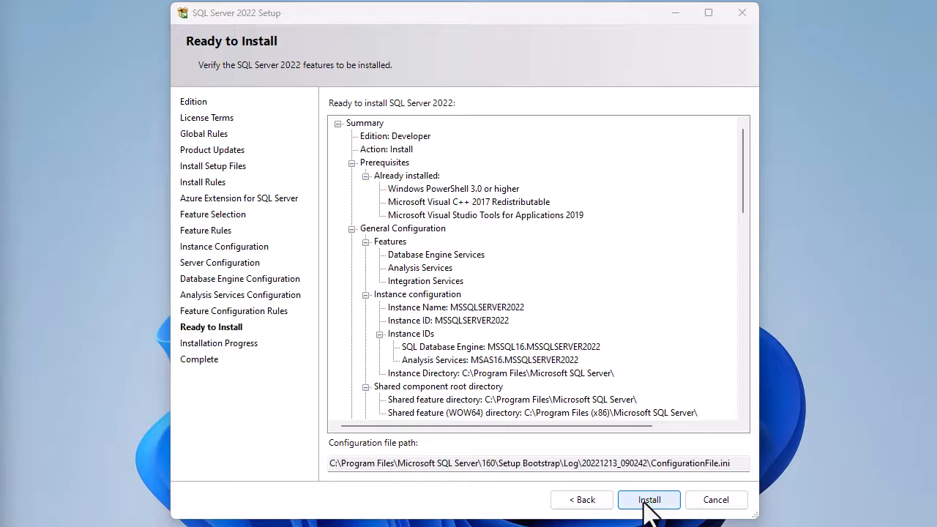
click(643, 500)
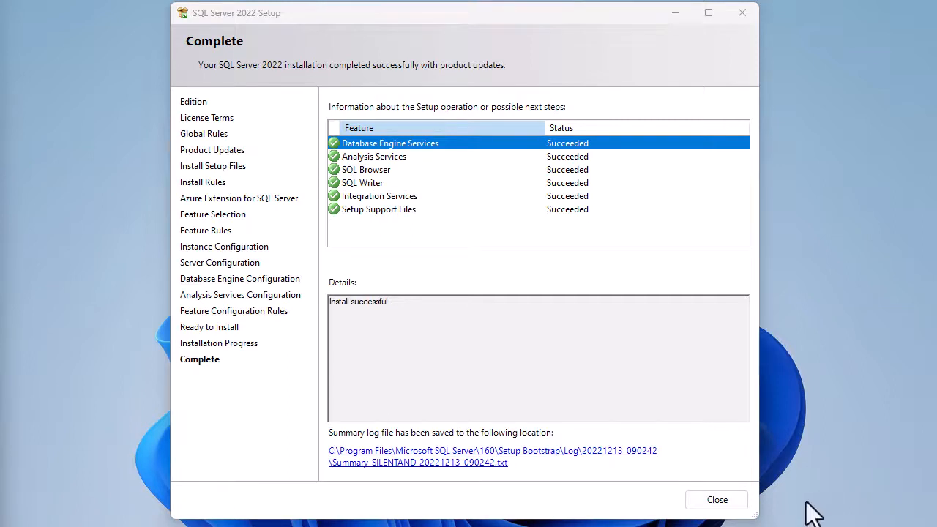
click(743, 504)
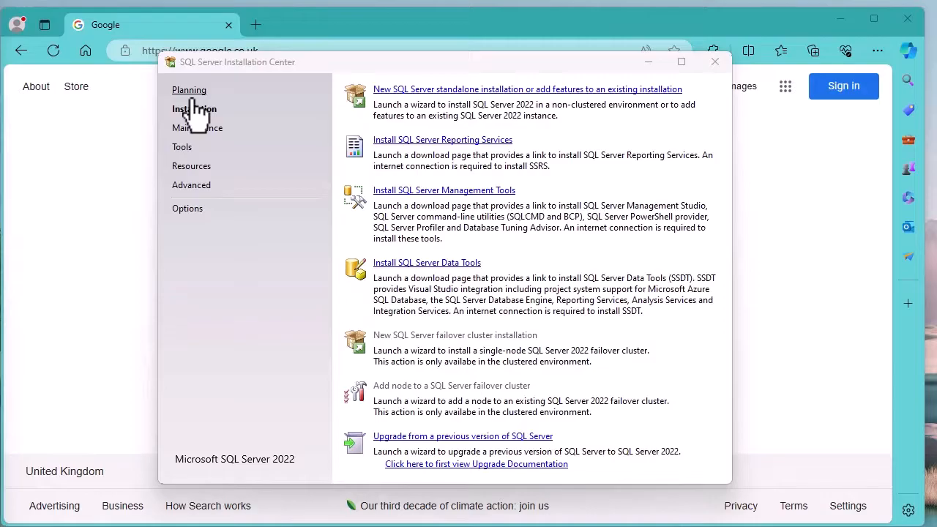
Open the SQL Server Management Tools download page and read the Download SSMS section.
click(469, 195)
click(433, 196)
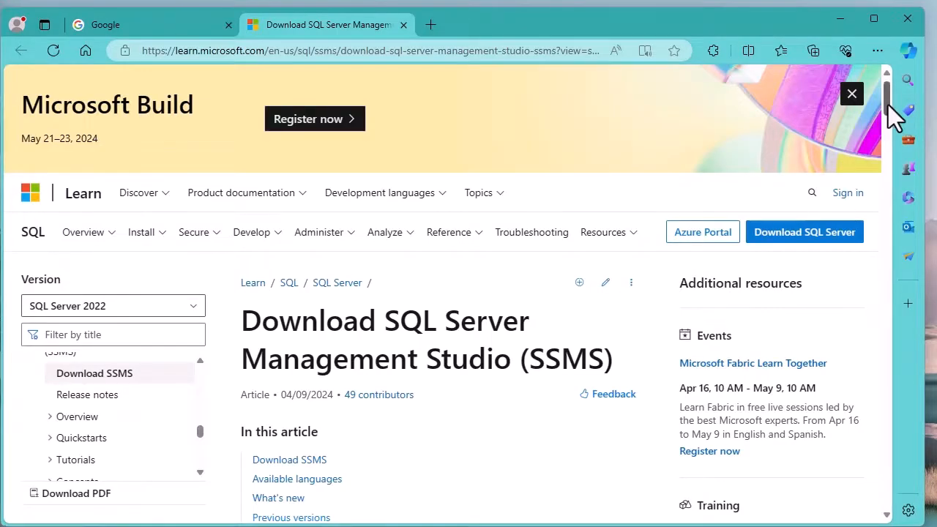
drag(886, 105, 888, 160)
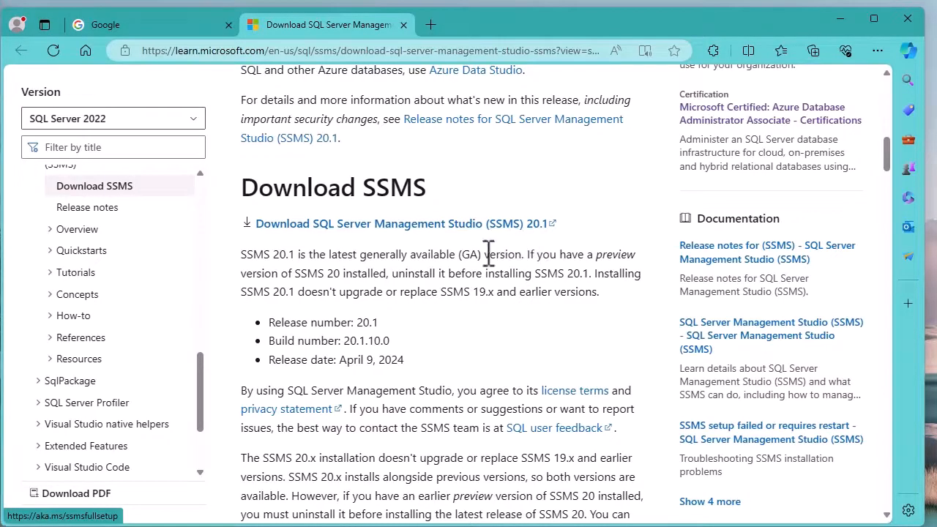
drag(331, 255, 522, 255)
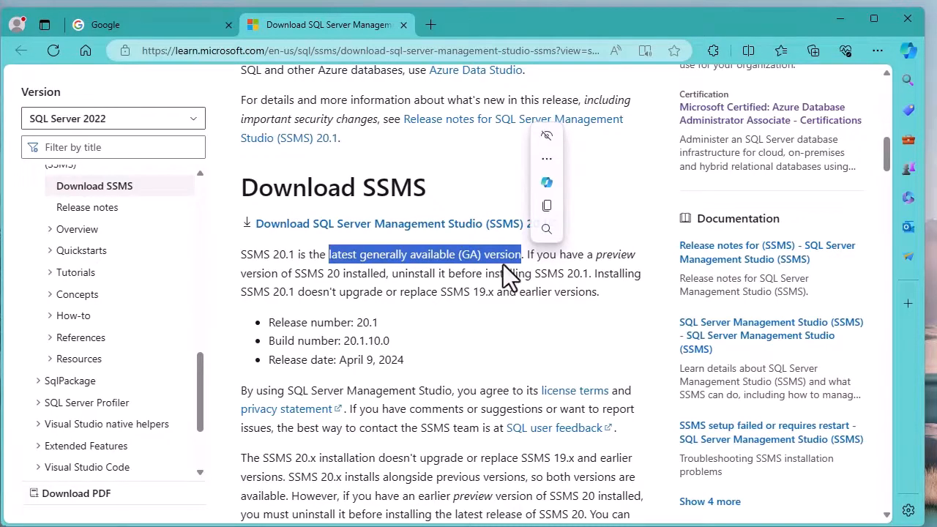
drag(597, 253, 637, 254)
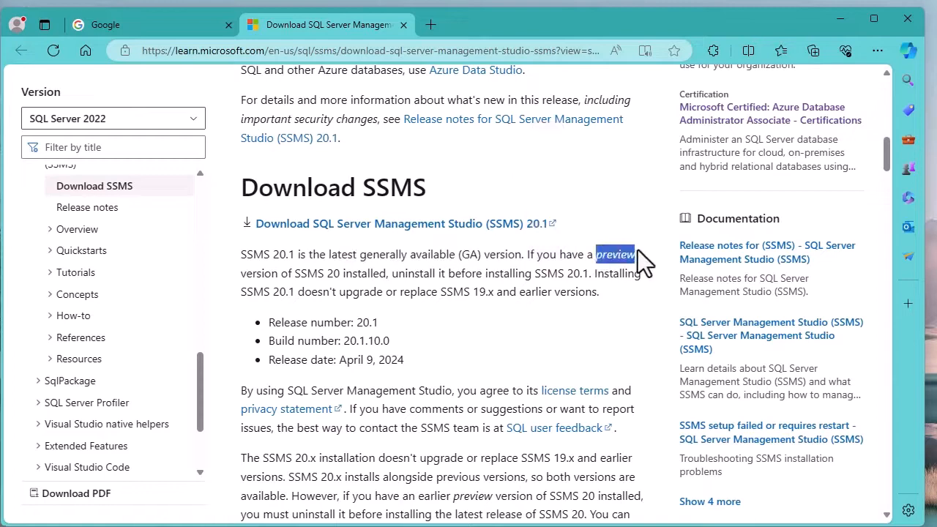
Download the SQL Server Management Studio (SSMS) 20.1 installer.
click(578, 272)
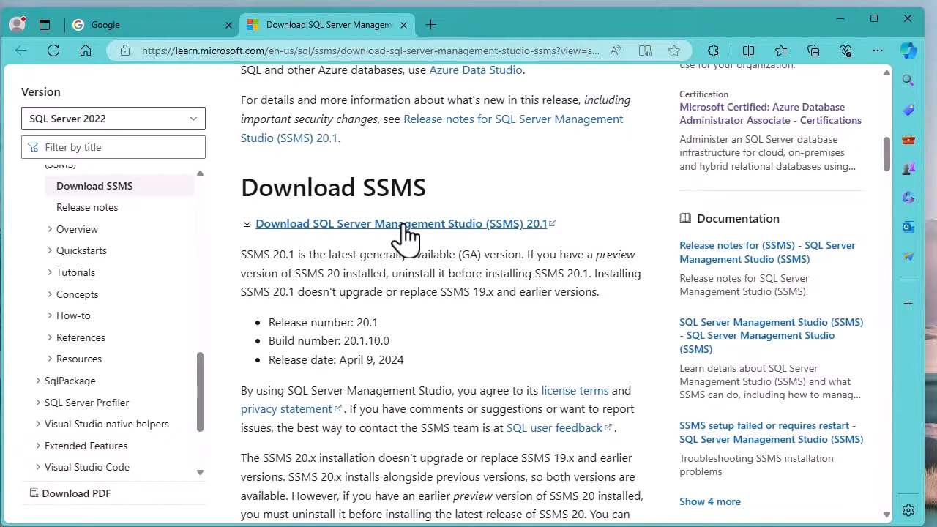
click(403, 225)
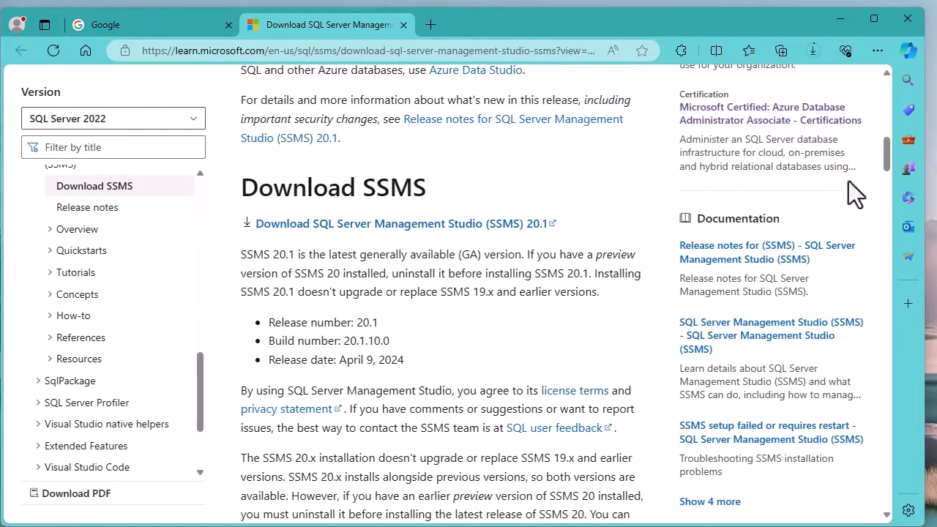
Open the Previous SSMS releases page, then return to the Download SSMS section.
drag(888, 160, 854, 278)
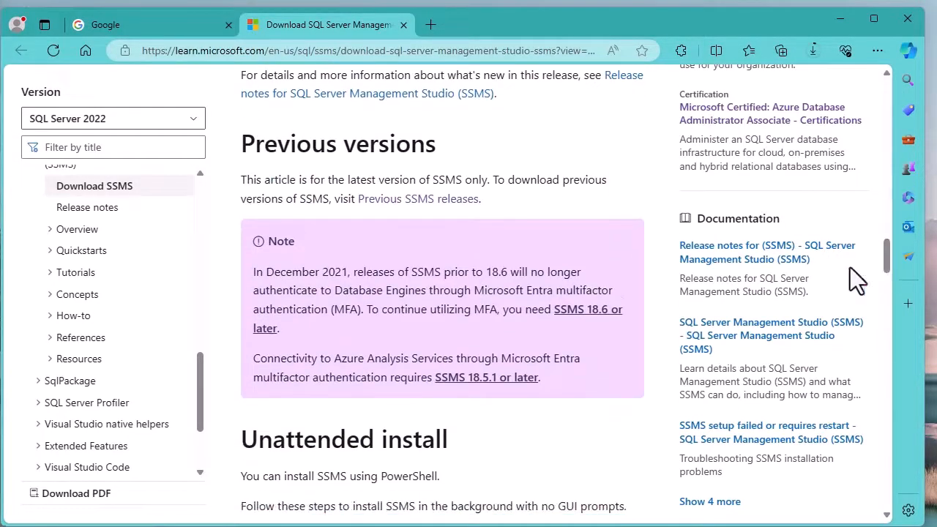
click(401, 205)
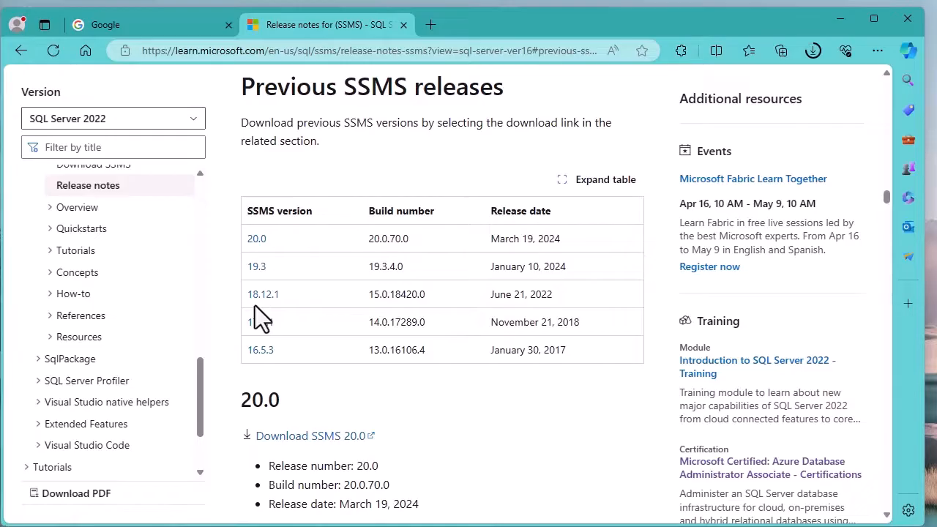
click(22, 50)
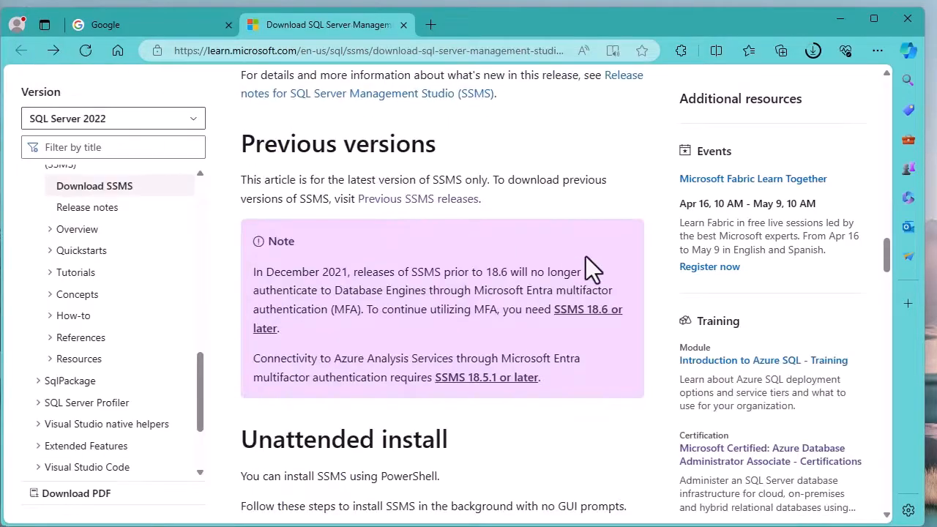
scroll(585, 257, up, 10)
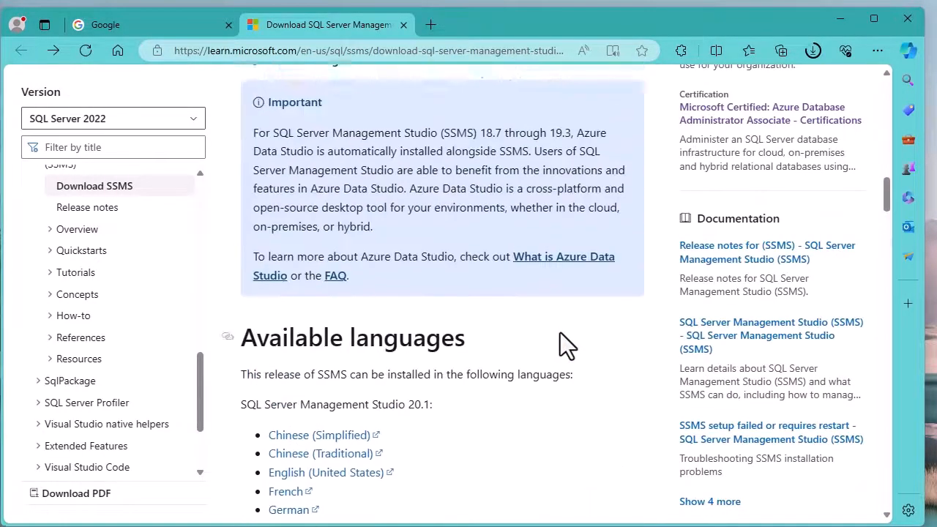
scroll(559, 332, up, 6)
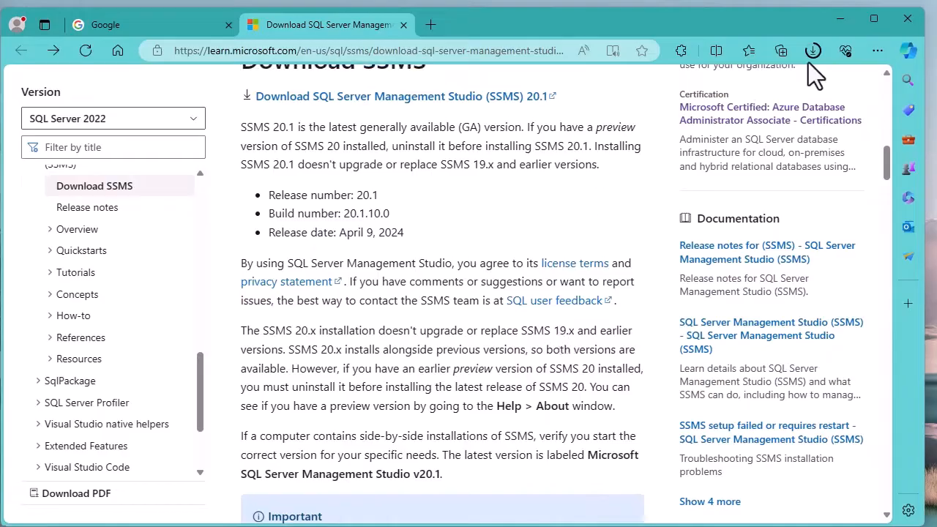
Run the downloaded SSMS-Setup-ENU.exe, install to the default location, and close setup when it completes.
click(812, 51)
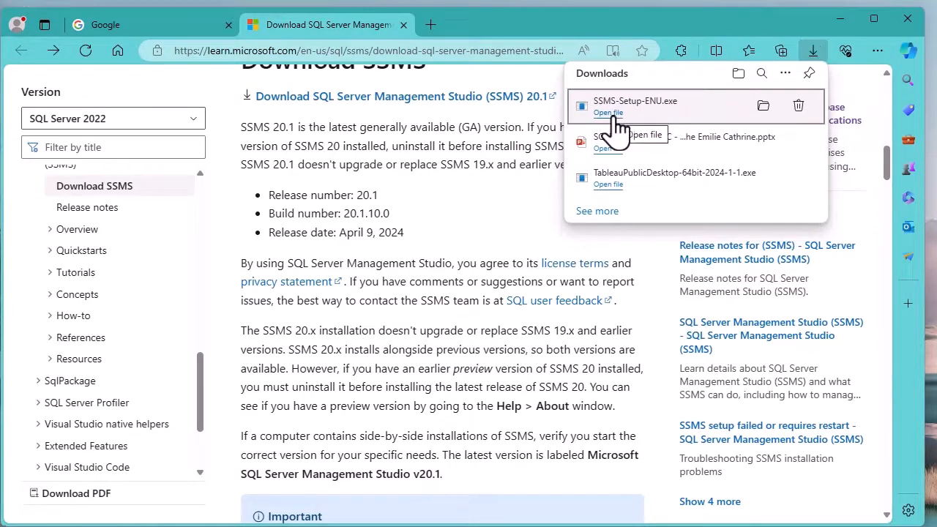
click(615, 115)
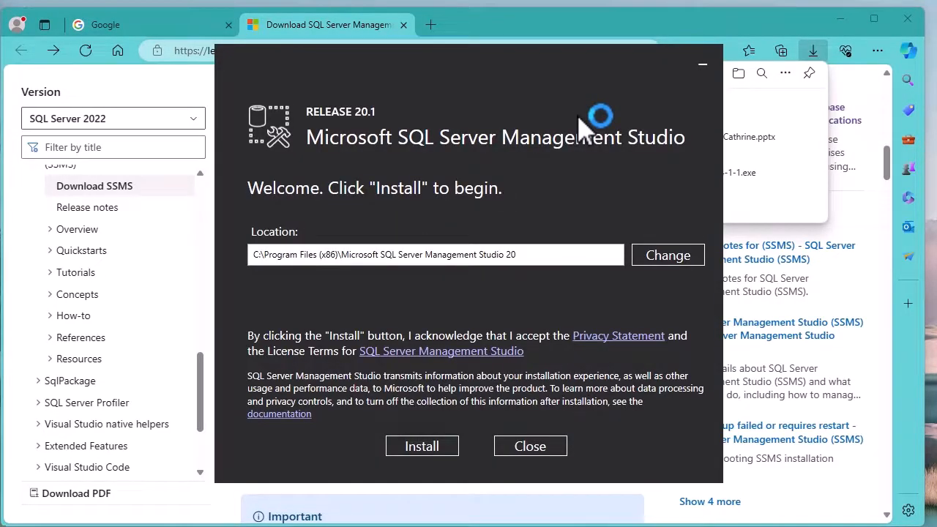
drag(257, 256, 533, 254)
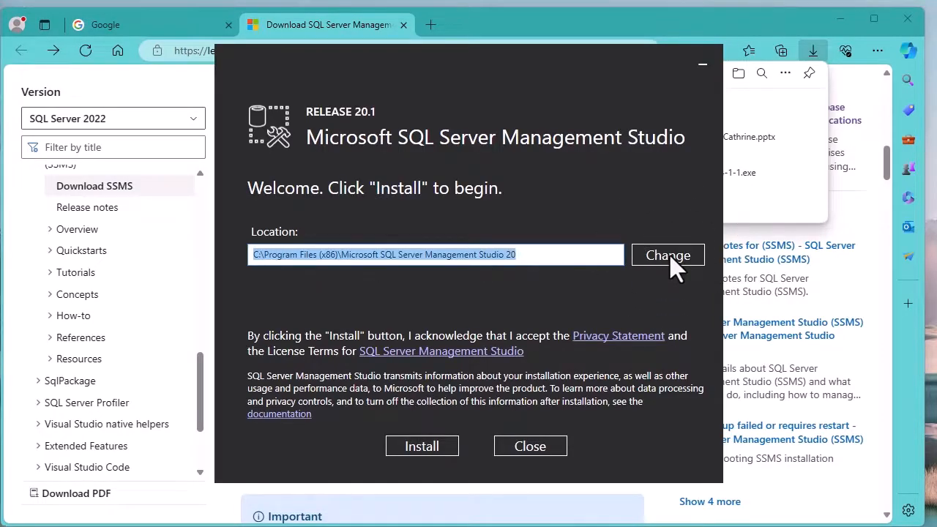
click(422, 446)
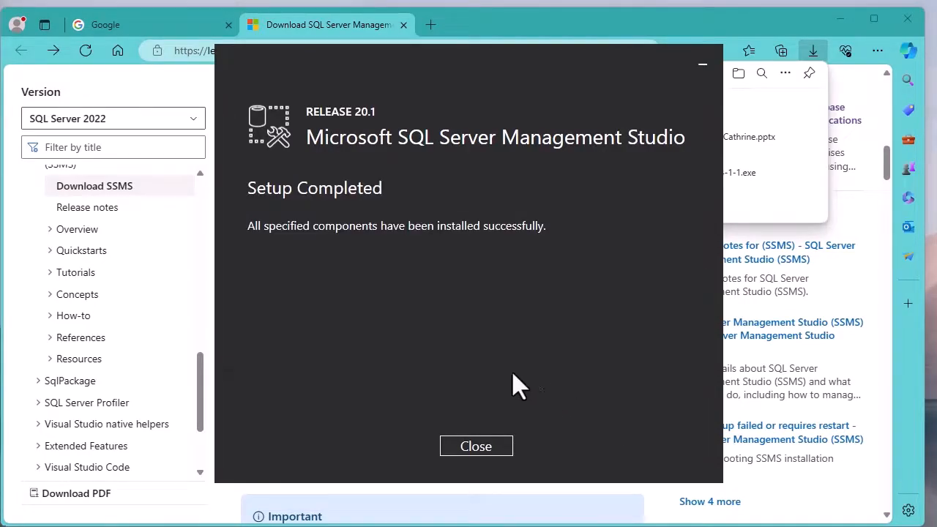
click(490, 450)
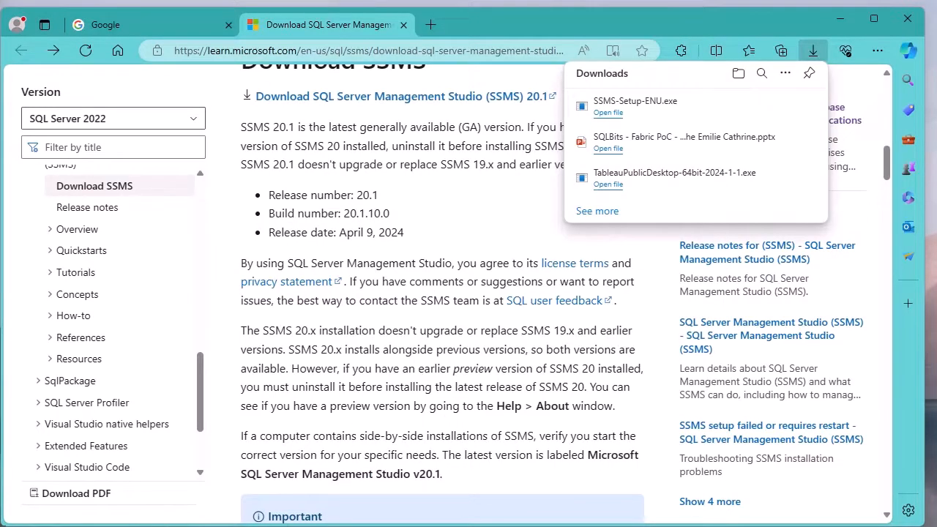
Search Windows for ssms and launch SQL Server Management Studio 20.
click(150, 526)
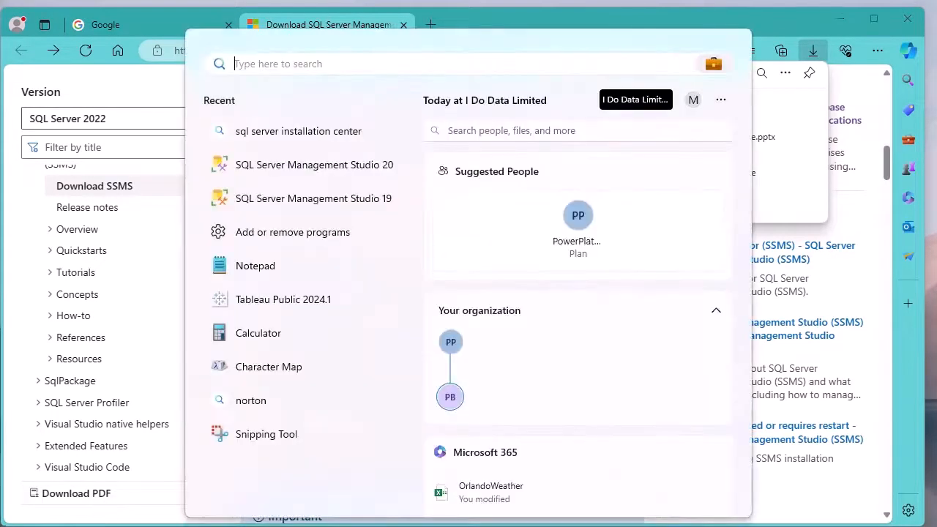
text(ssms)
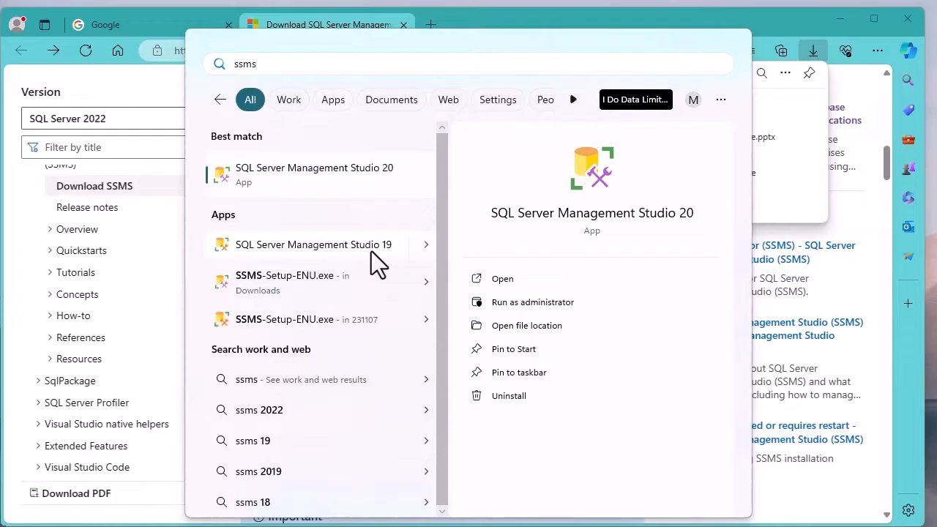
click(326, 190)
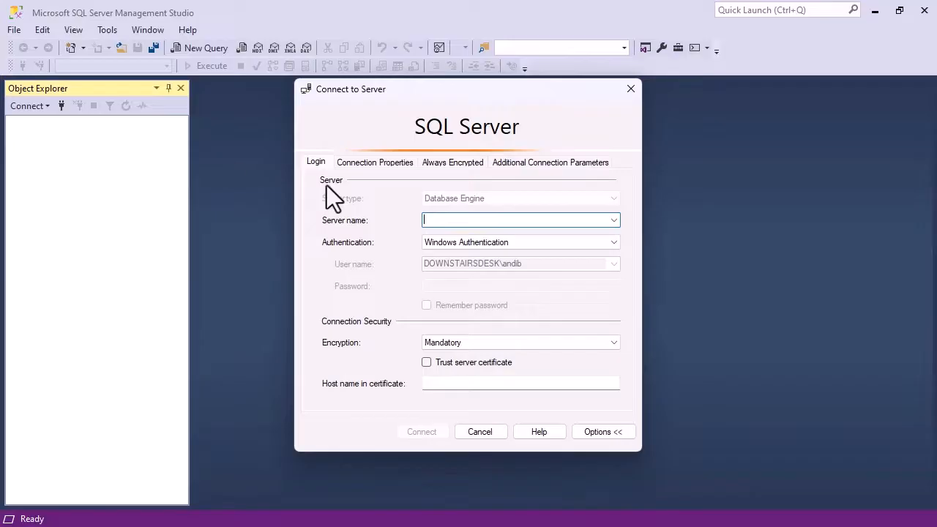
Try entering a server name and browsing the local Database Engine servers, then cancel the browse dialog.
text(.)
key(BackSpace)
text(localhost)
key(BackSpace)
key(BackSpace)
key(BackSpace)
key(BackSpace)
key(BackSpace)
key(BackSpace)
key(BackSpace)
key(BackSpace)
key(BackSpace)
click(614, 219)
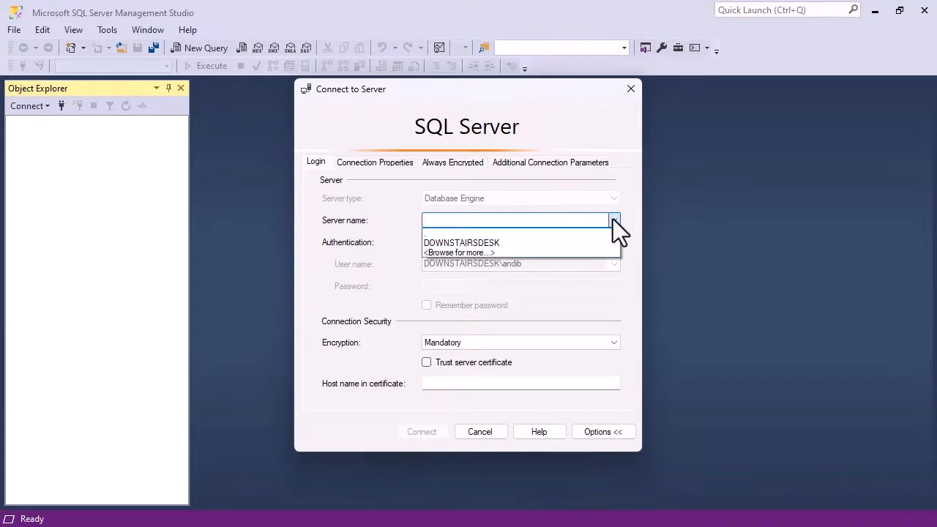
click(517, 251)
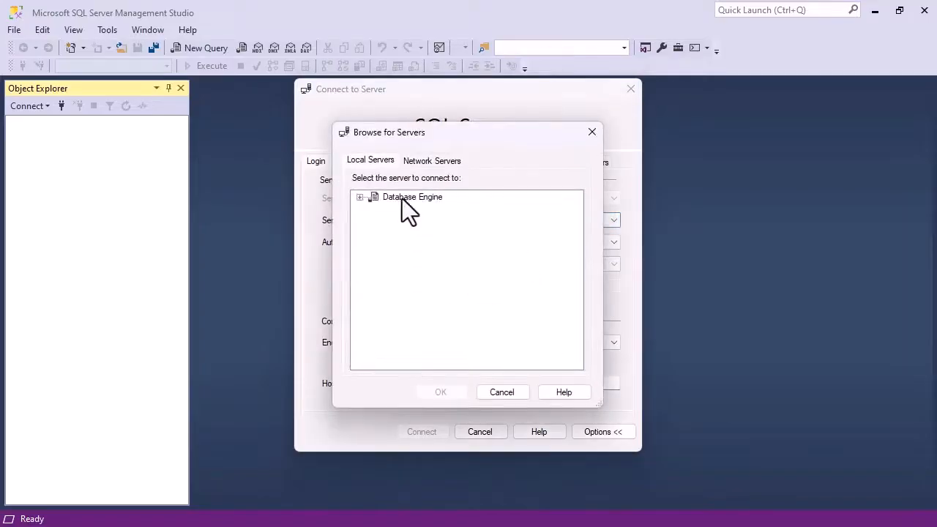
click(358, 198)
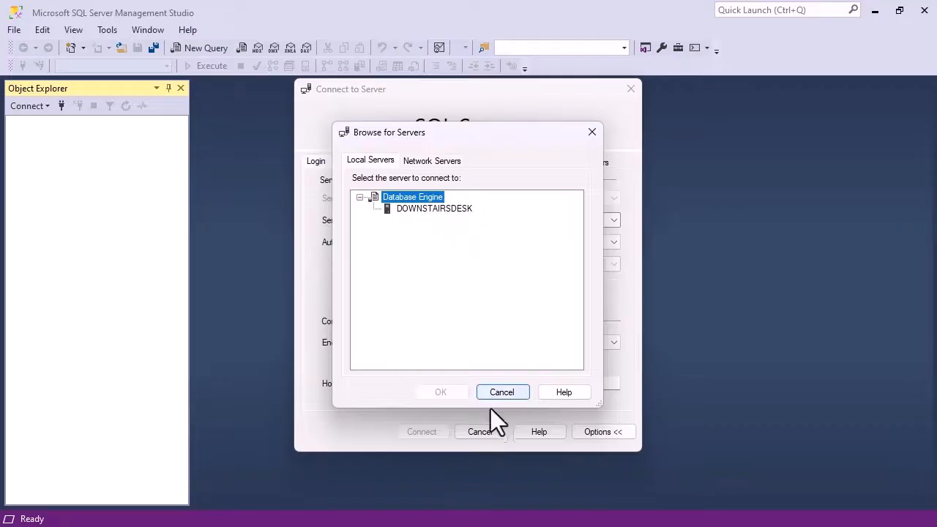
click(508, 396)
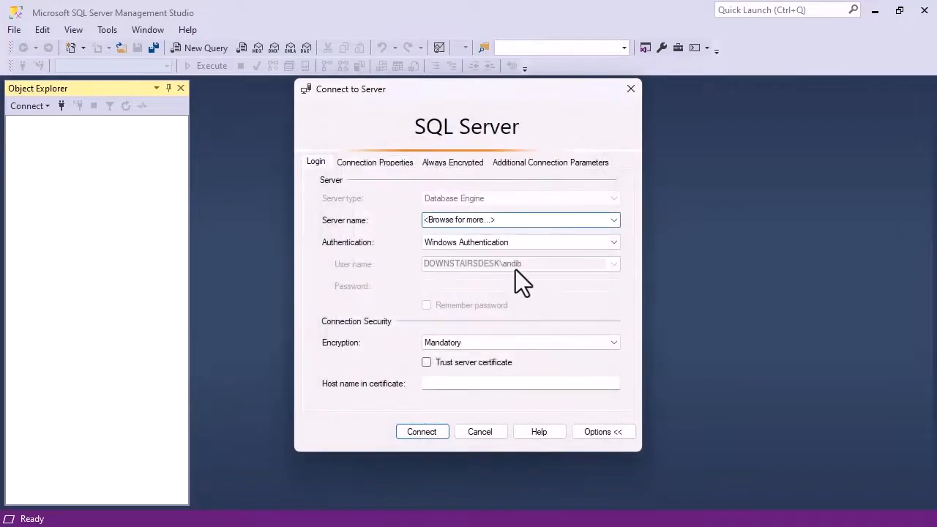
Set the server name to . and attempt to connect with Windows Authentication, then dismiss the error.
key(Delete)
key(Delete)
key(Delete)
key(Delete)
key(Delete)
key(Delete)
key(Delete)
key(Delete)
key(Delete)
key(Delete)
key(Delete)
key(Delete)
key(Delete)
key(Delete)
key(Delete)
key(Delete)
key(Delete)
key(Delete)
key(Delete)
key(Delete)
click(416, 432)
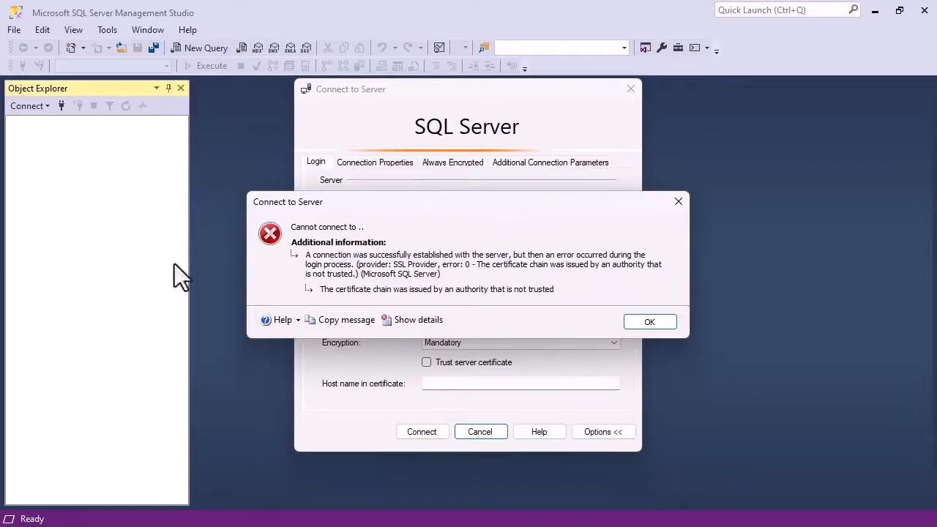
click(651, 324)
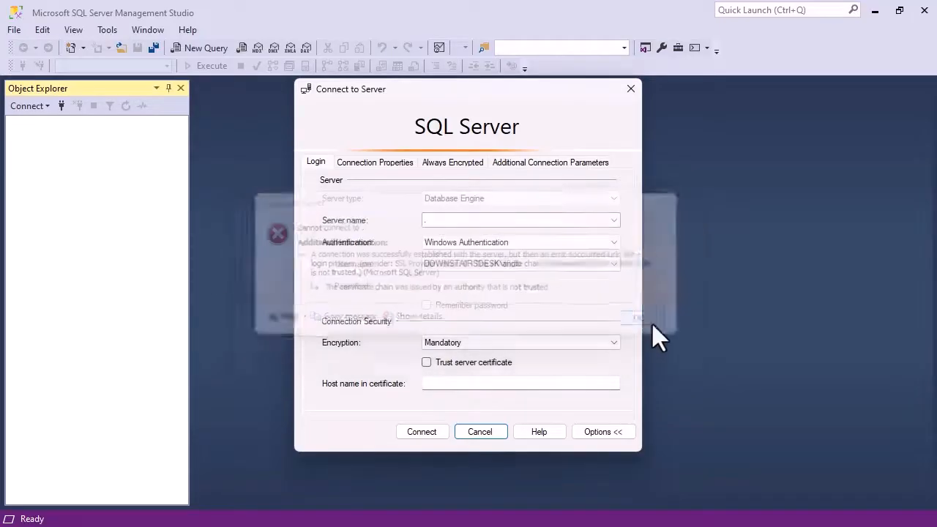
Keep Mandatory encryption, enable Trust server certificate, and connect to the local server.
click(432, 363)
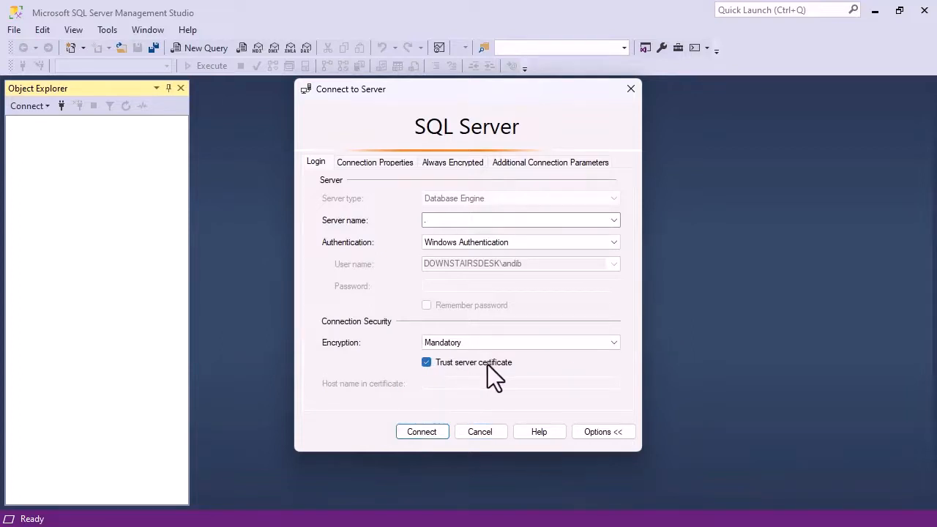
click(426, 362)
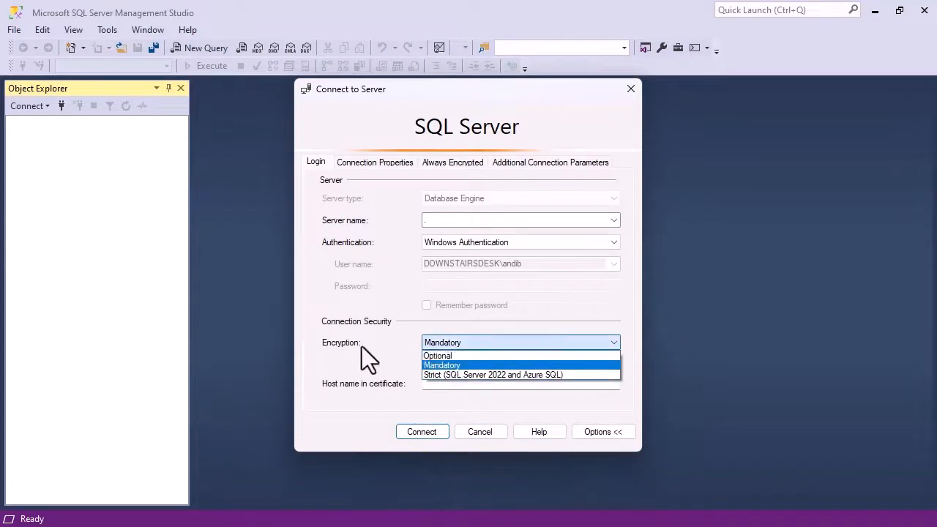
click(448, 344)
click(462, 356)
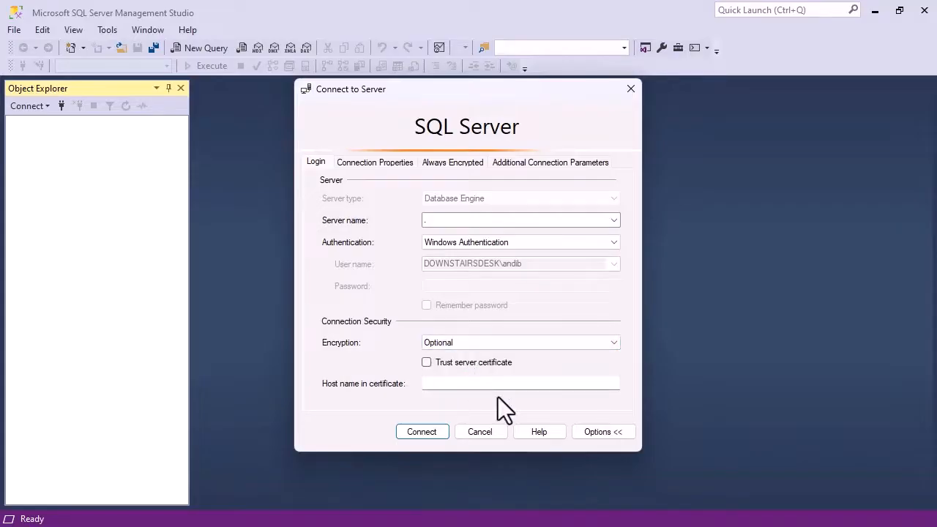
click(473, 345)
click(465, 365)
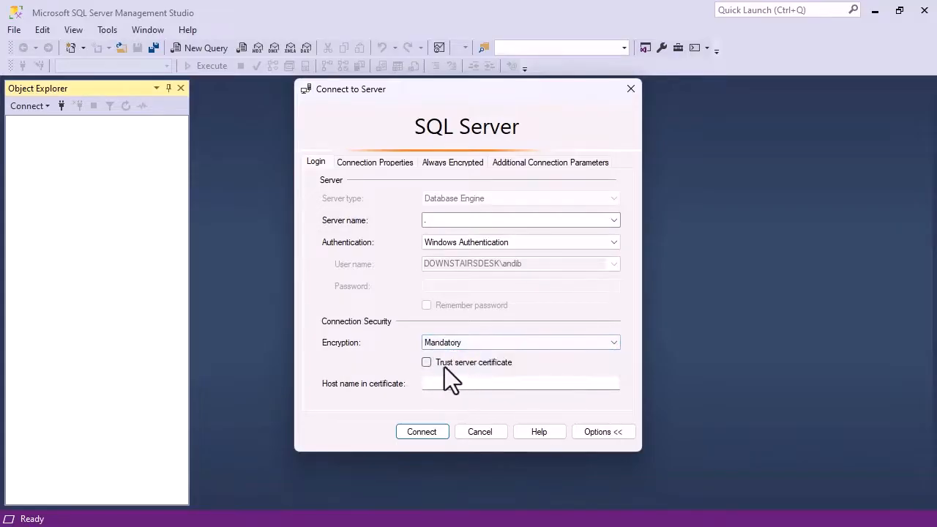
click(430, 363)
click(420, 432)
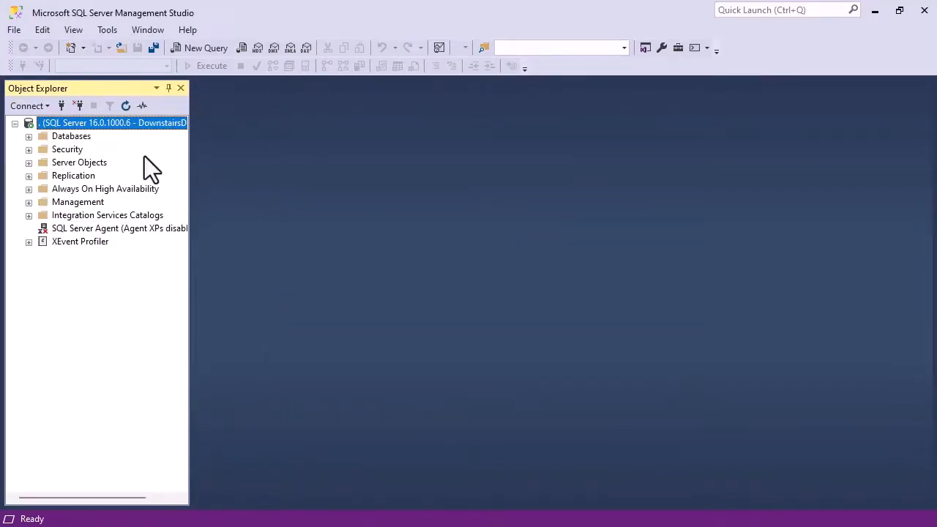
Open a new Database Engine connection, try the encryption options, then connect with Mandatory encryption and a trusted certificate.
click(36, 110)
click(71, 122)
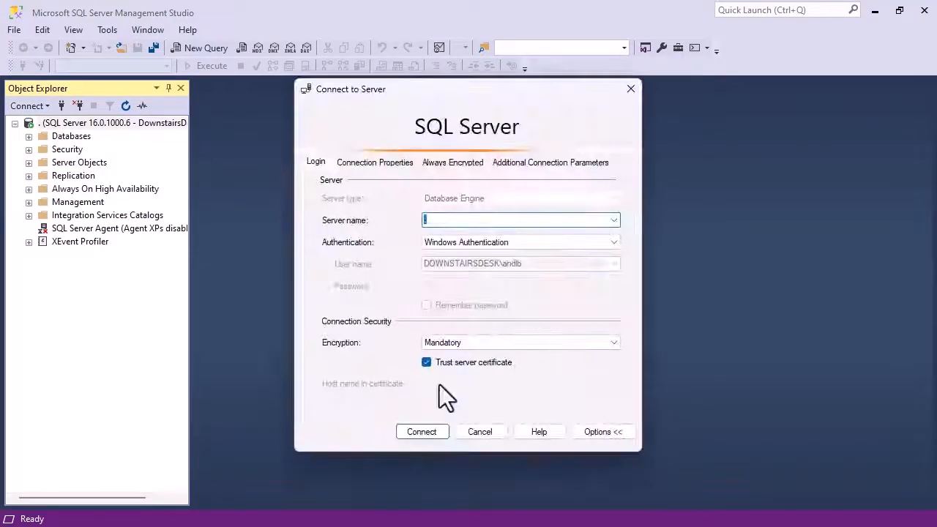
click(480, 342)
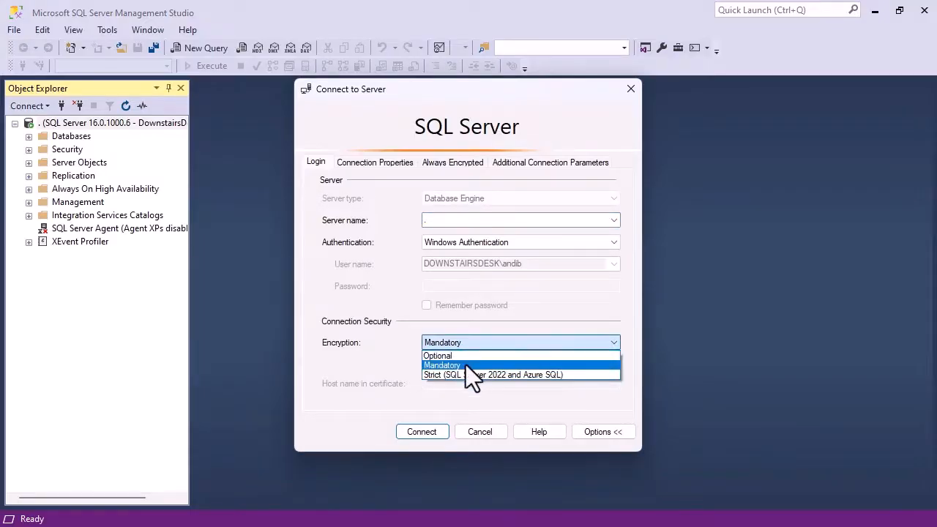
click(465, 365)
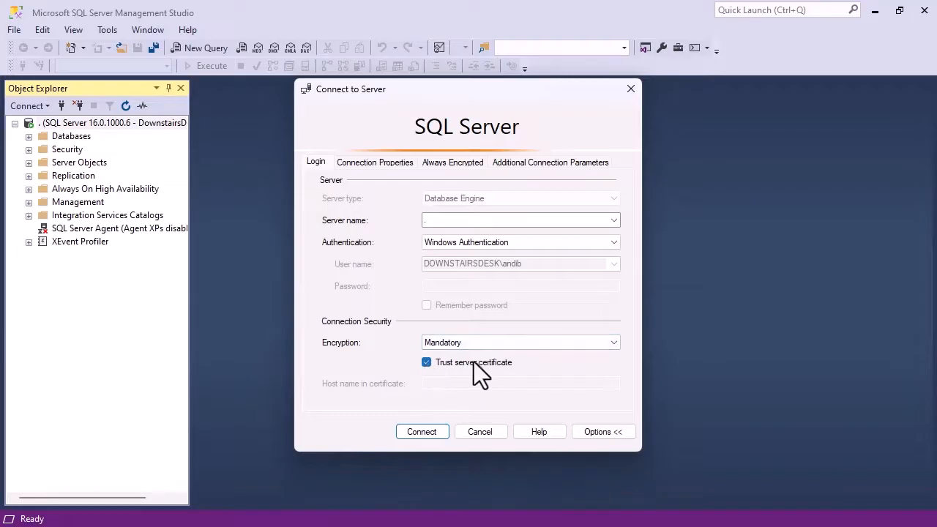
click(464, 349)
click(464, 354)
click(444, 361)
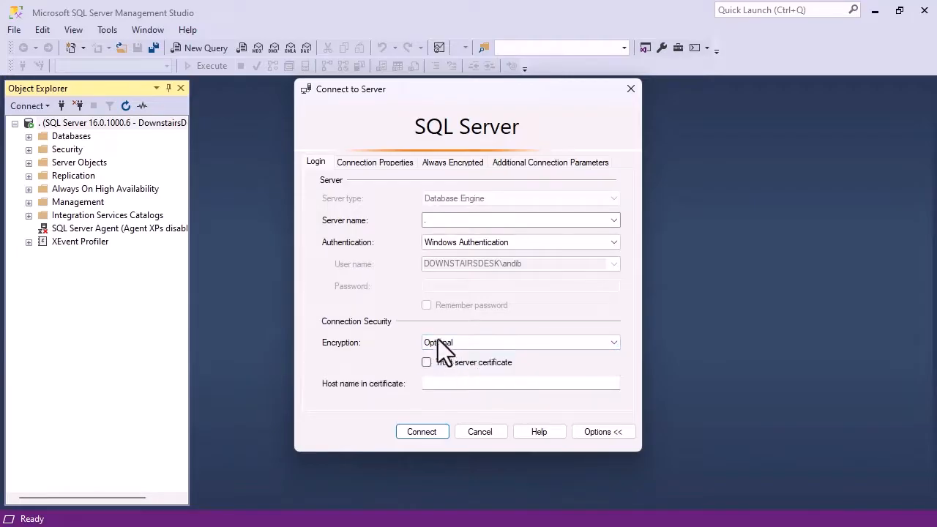
click(464, 347)
click(463, 366)
click(437, 365)
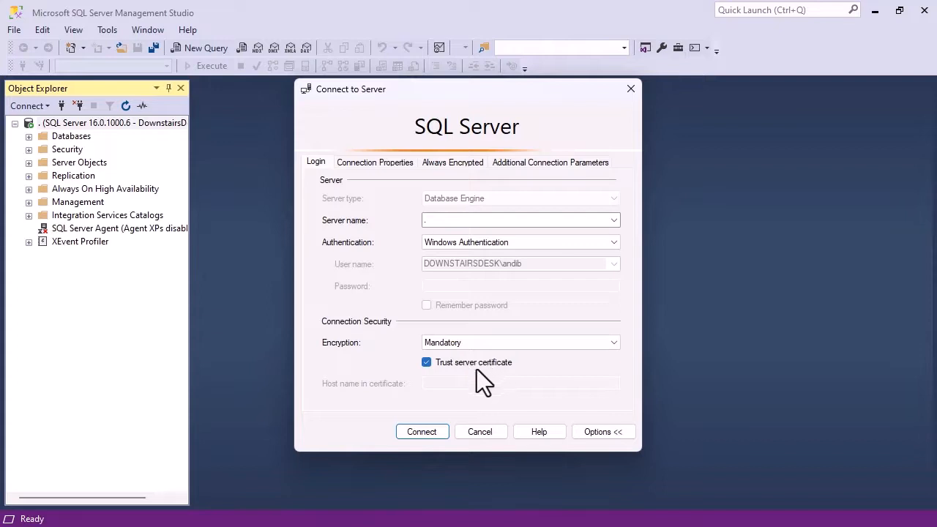
click(418, 431)
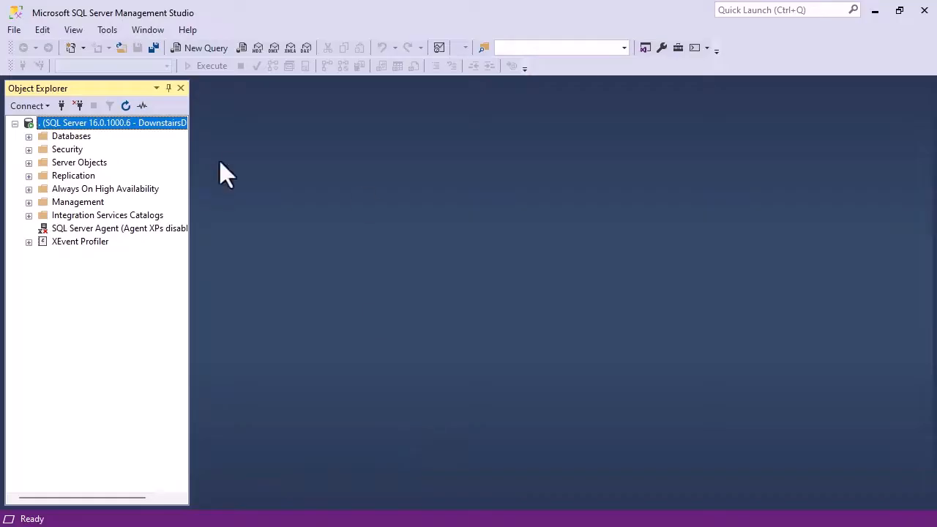
click(30, 105)
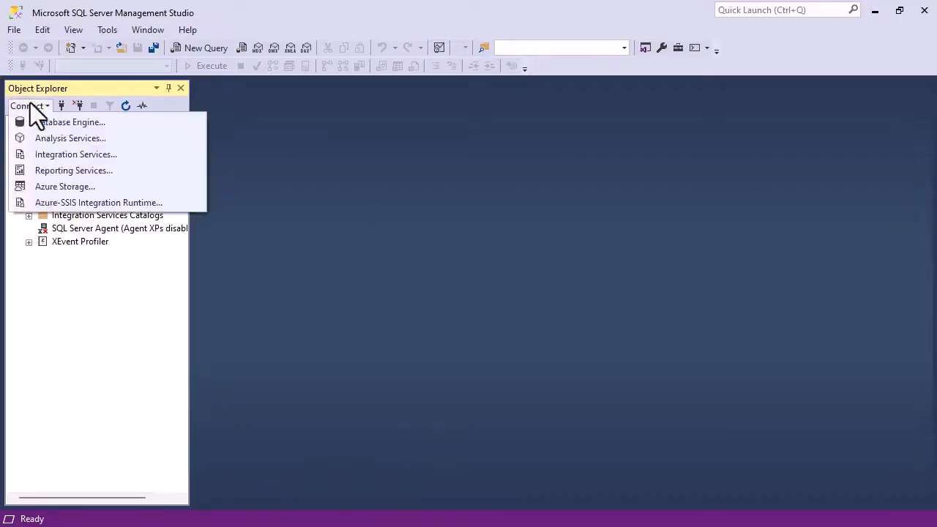
click(35, 116)
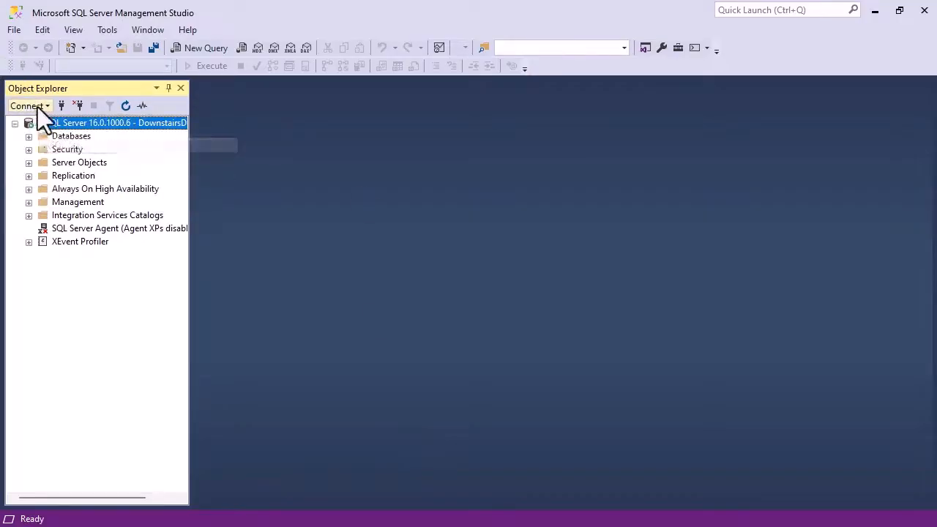
click(38, 107)
click(53, 125)
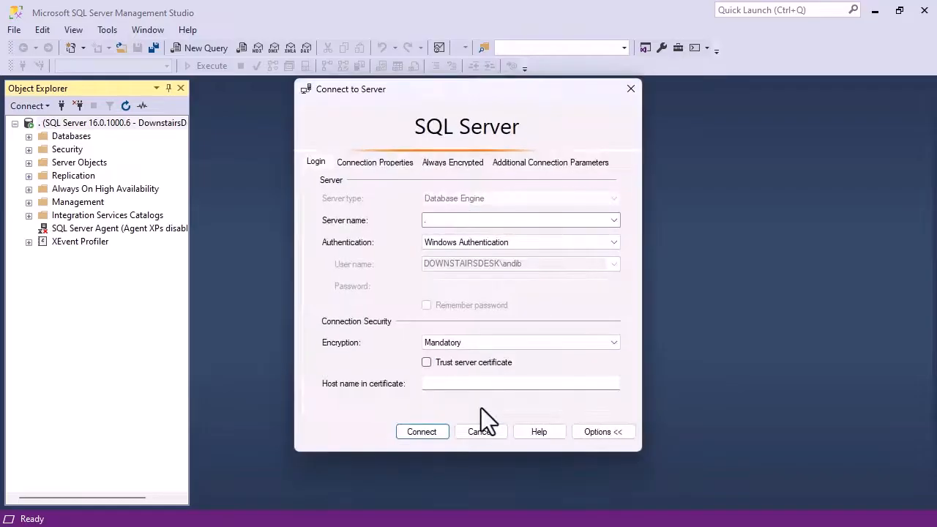
click(480, 432)
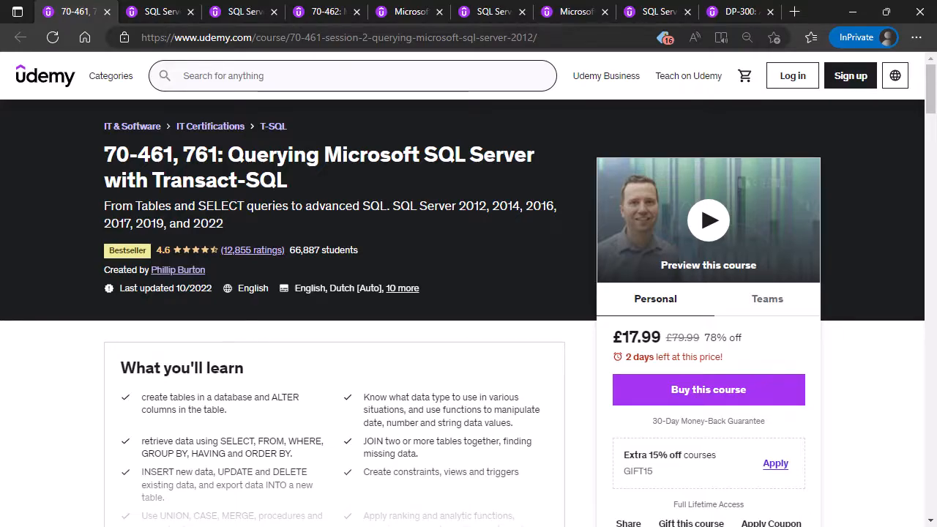
Switch to the browser and look through each open Udemy course tab, from the T-SQL querying course to DP-300.
click(242, 20)
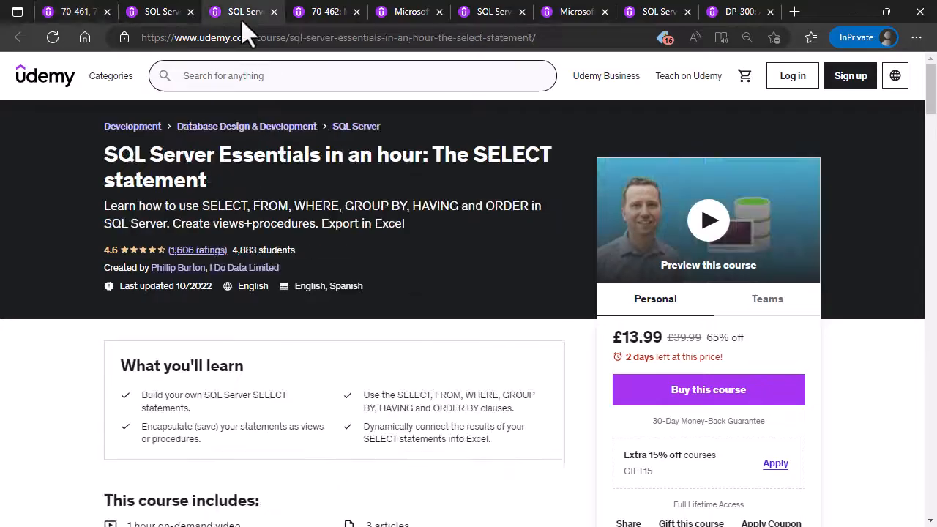
drag(325, 155, 423, 155)
click(159, 8)
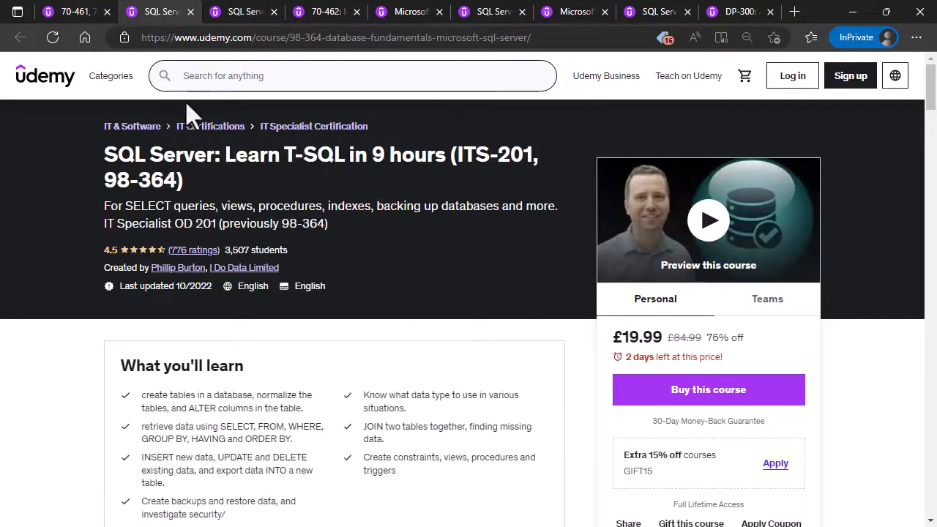
click(85, 13)
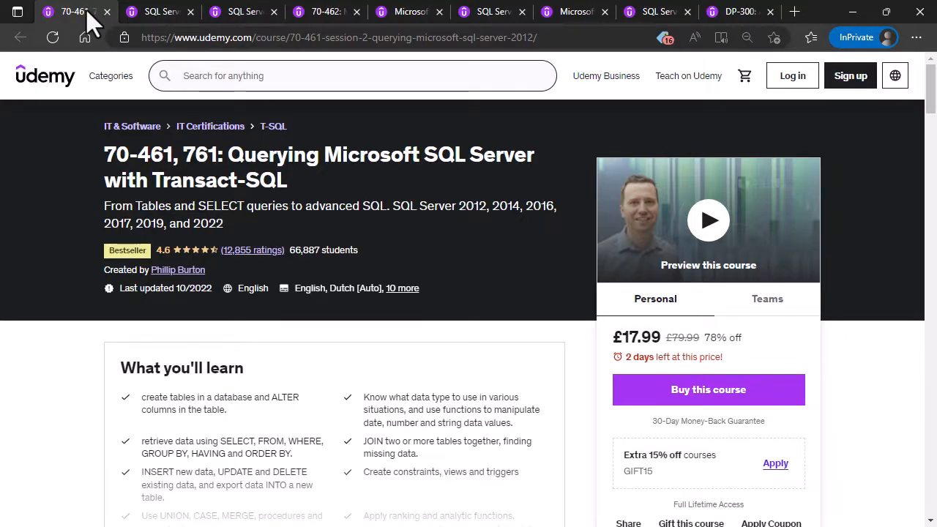
click(311, 11)
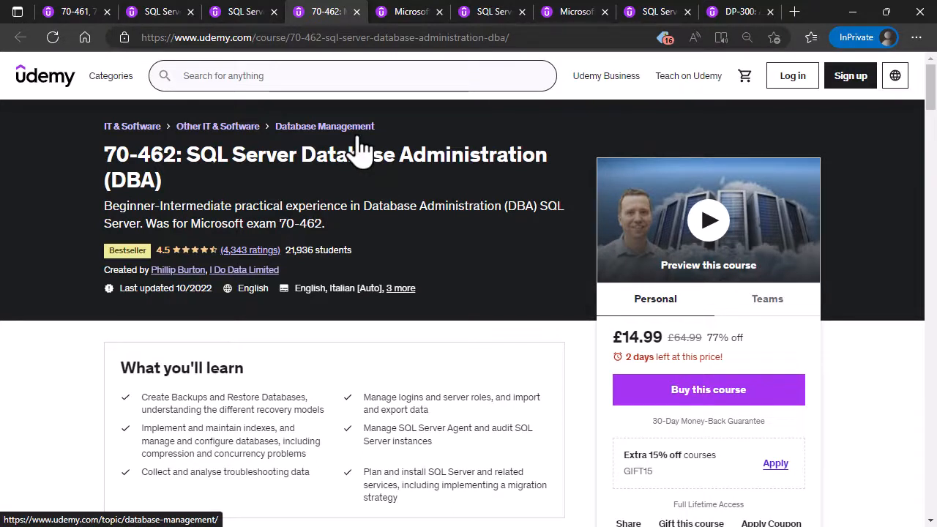
click(401, 14)
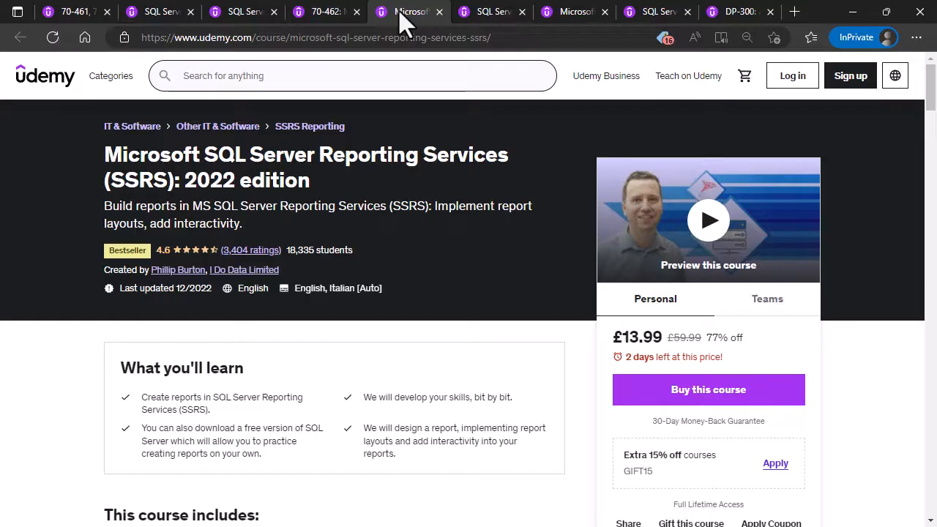
click(486, 12)
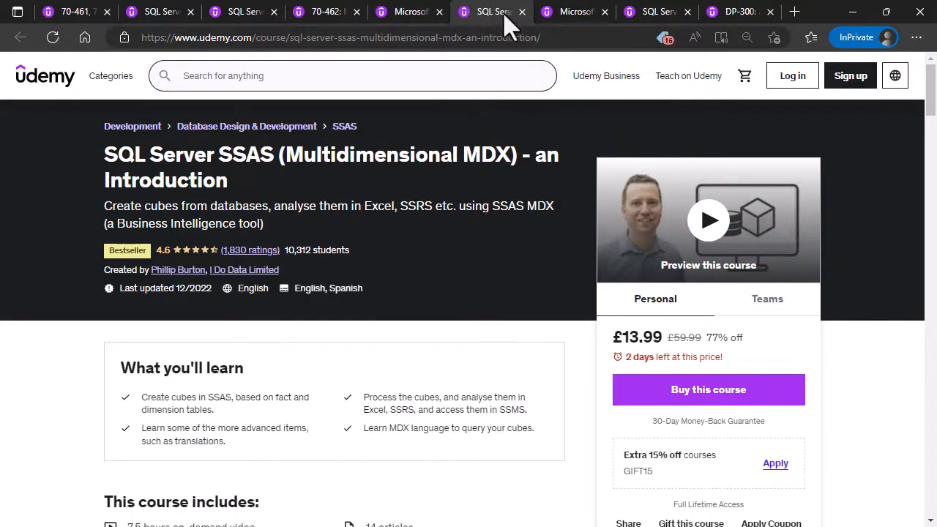
drag(218, 154, 510, 145)
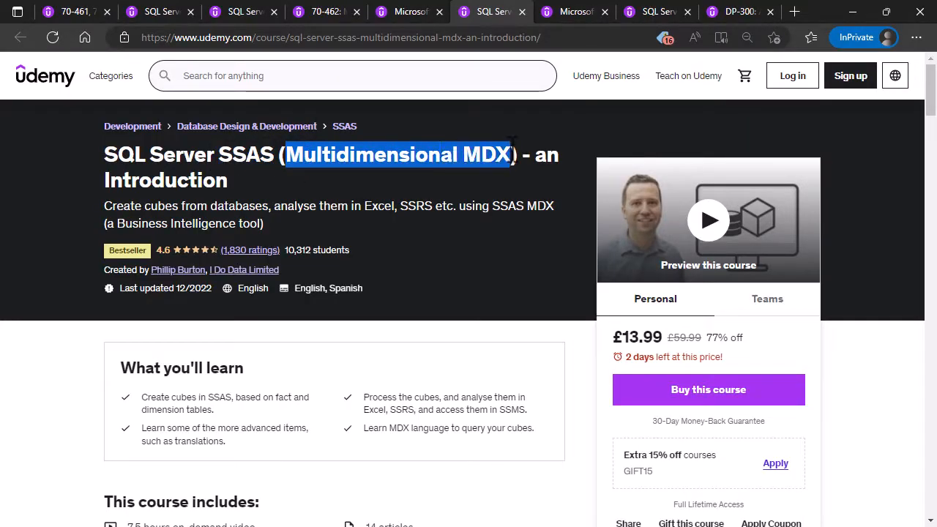
click(573, 21)
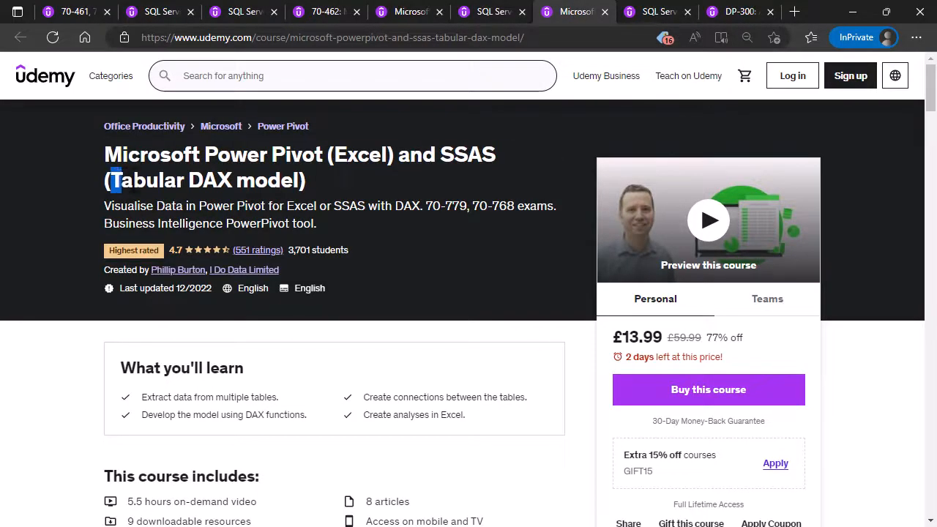
drag(112, 180, 184, 179)
click(659, 16)
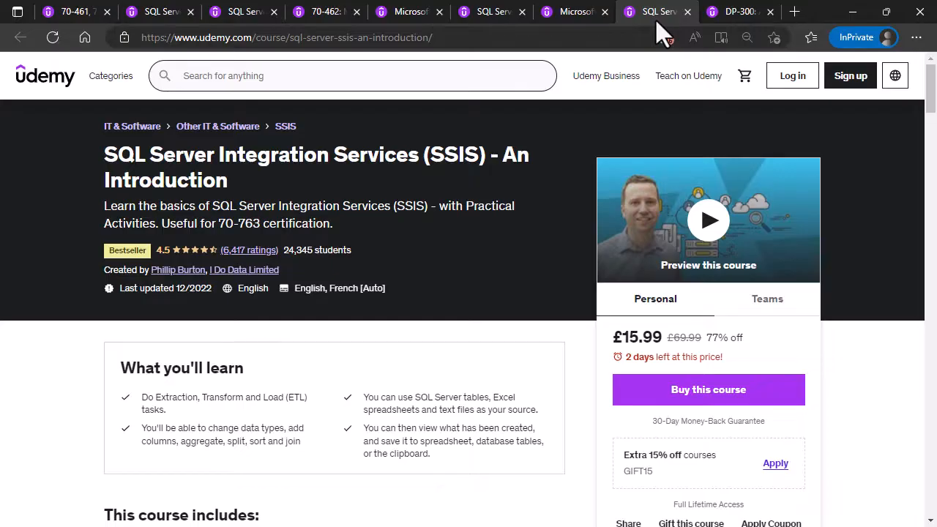
click(731, 15)
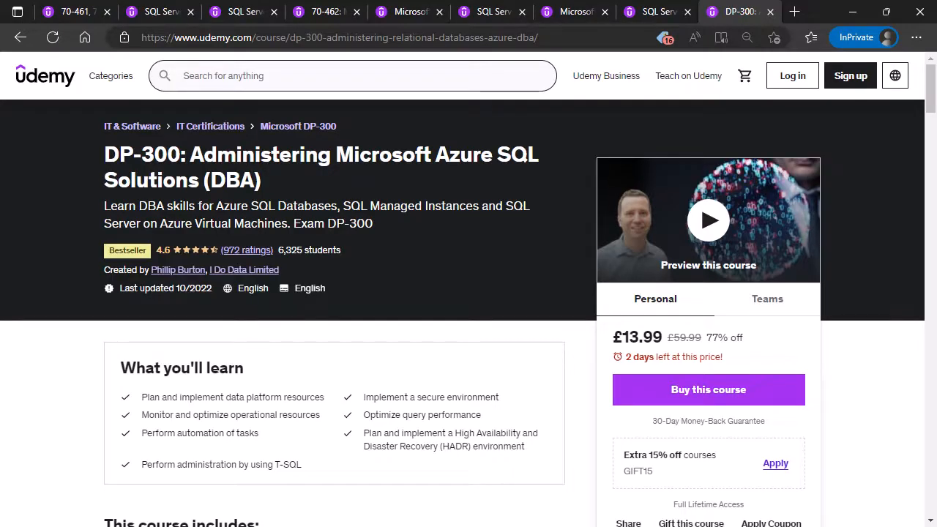
Go through the Udemy course tabs again, from the Reporting Services course to DP-300 and back to 70-461.
click(410, 12)
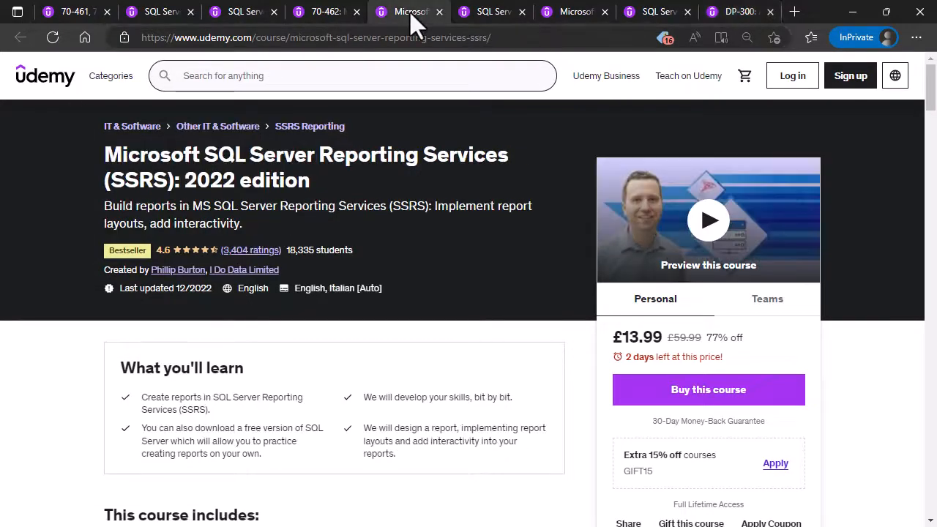
click(490, 15)
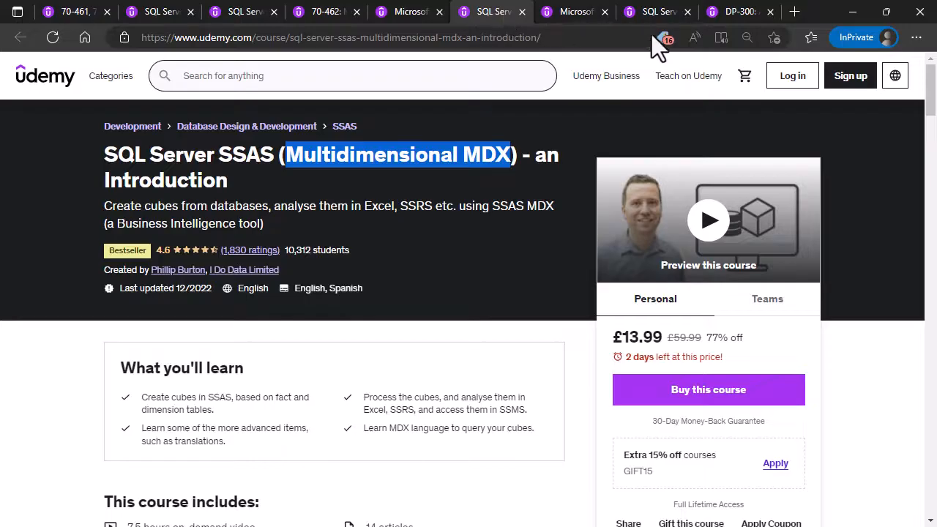
click(657, 12)
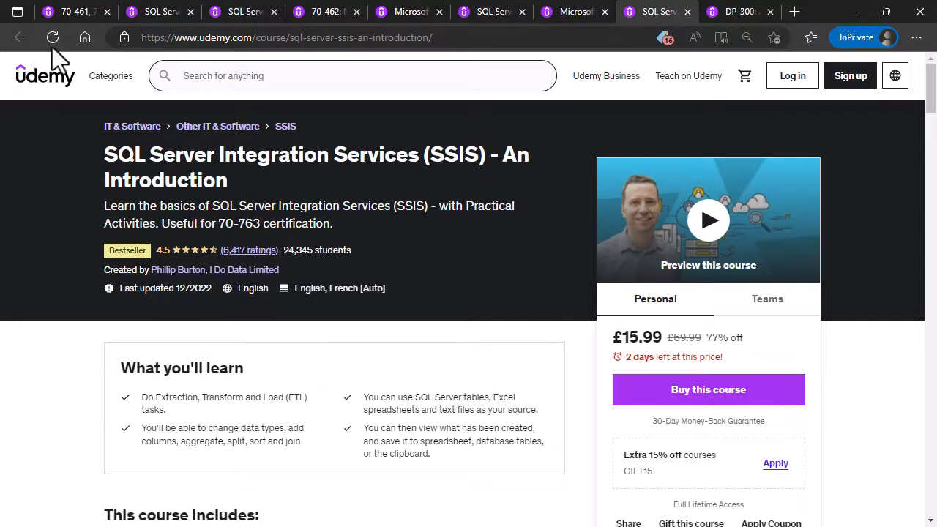
click(70, 14)
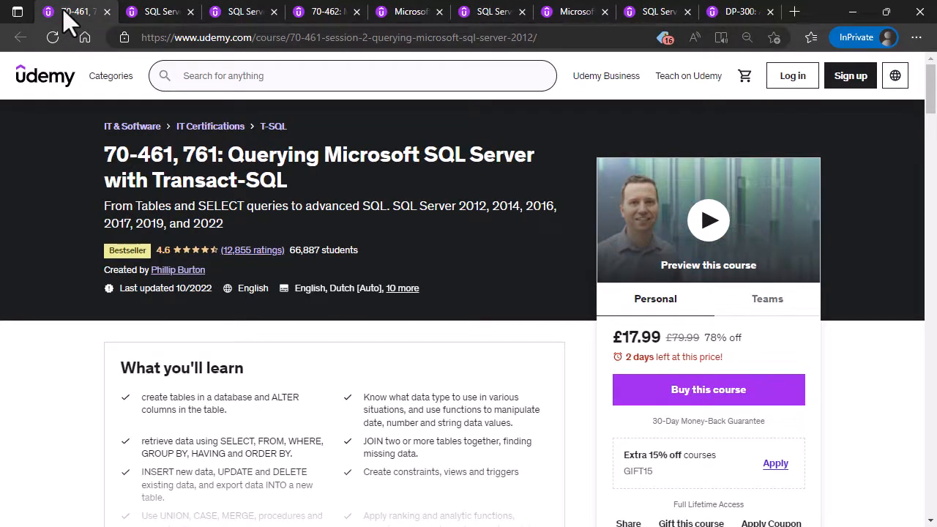
click(170, 14)
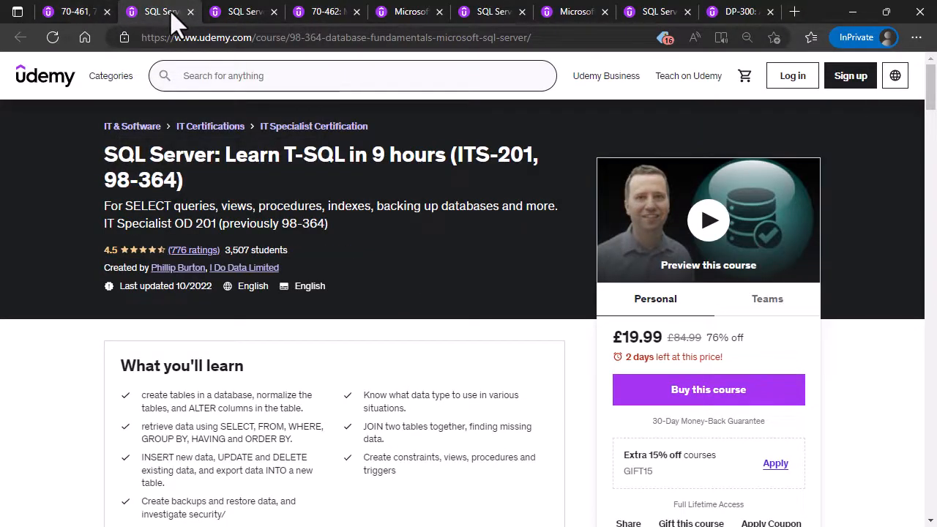
click(237, 14)
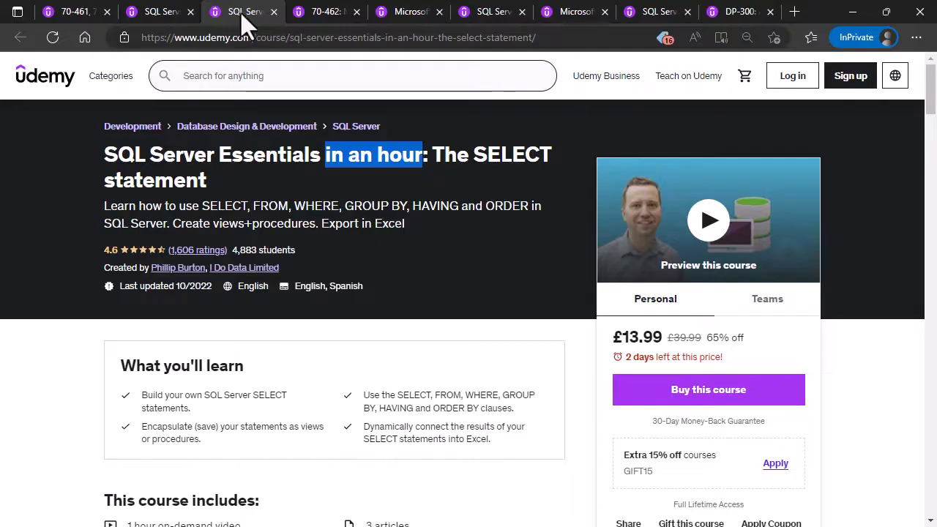
click(323, 13)
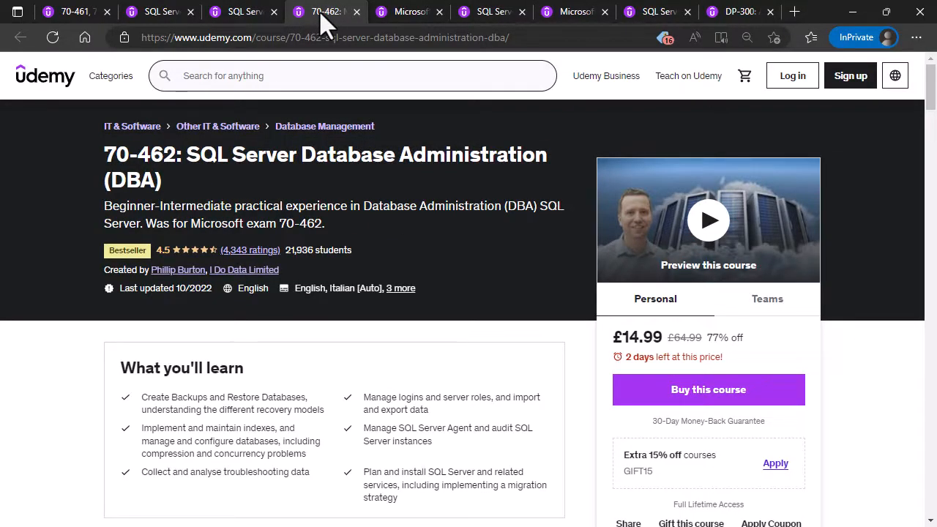
click(410, 14)
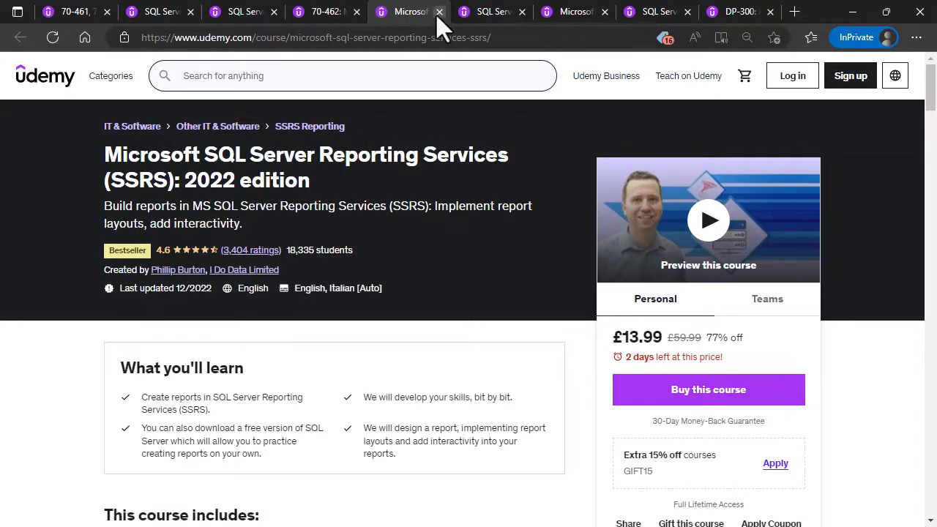
click(488, 16)
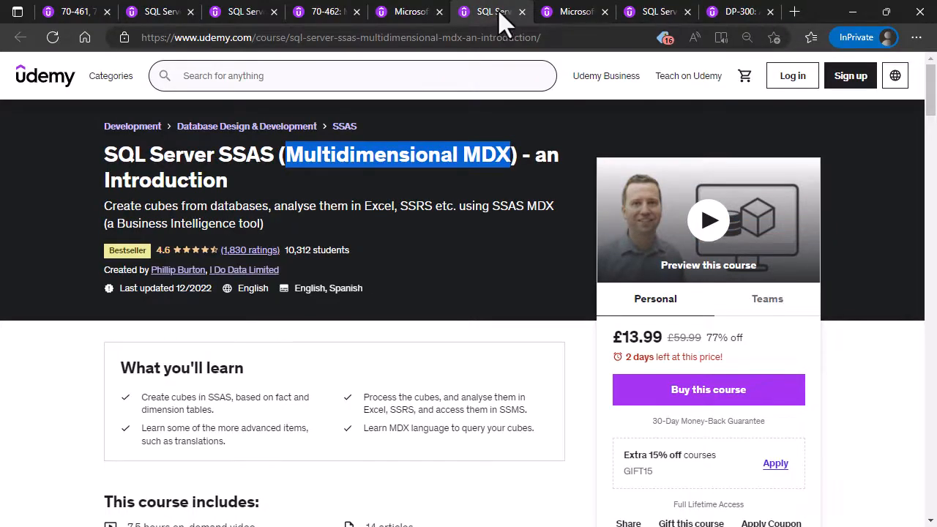
click(570, 15)
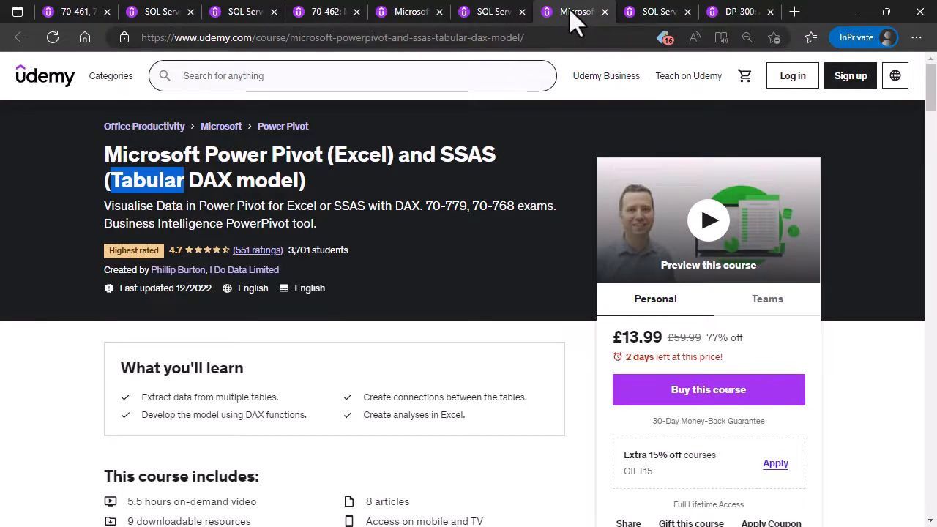
click(650, 11)
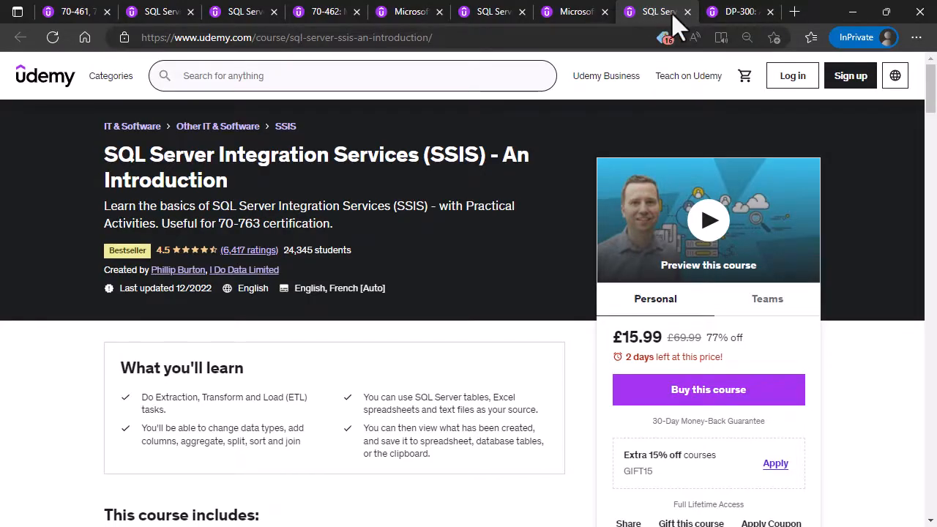
click(741, 19)
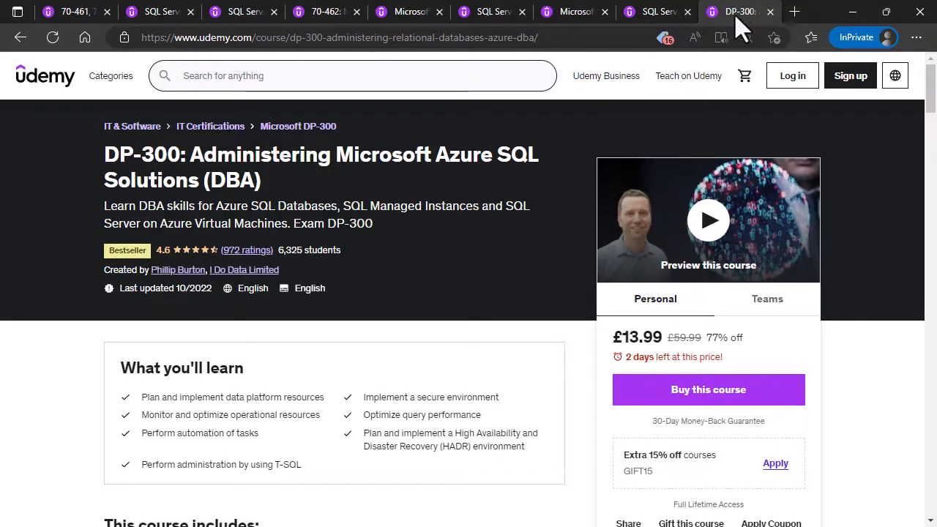
click(71, 14)
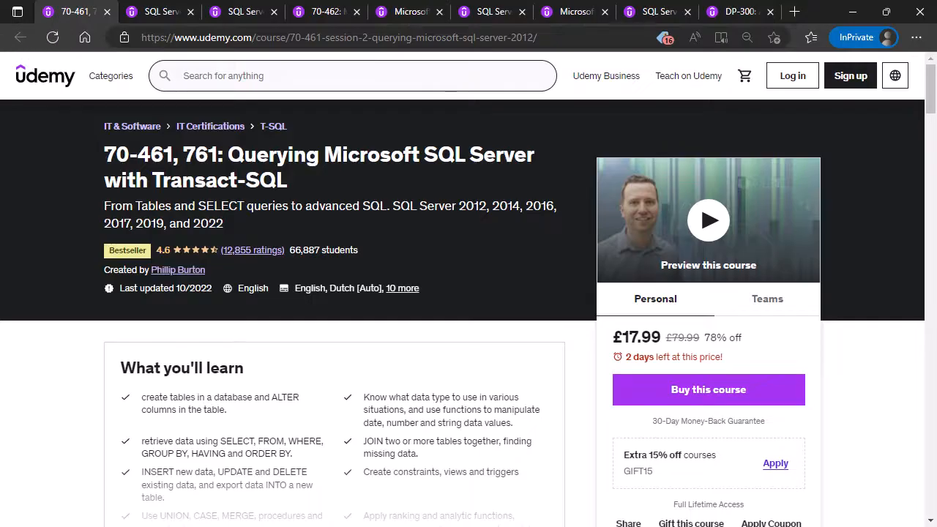